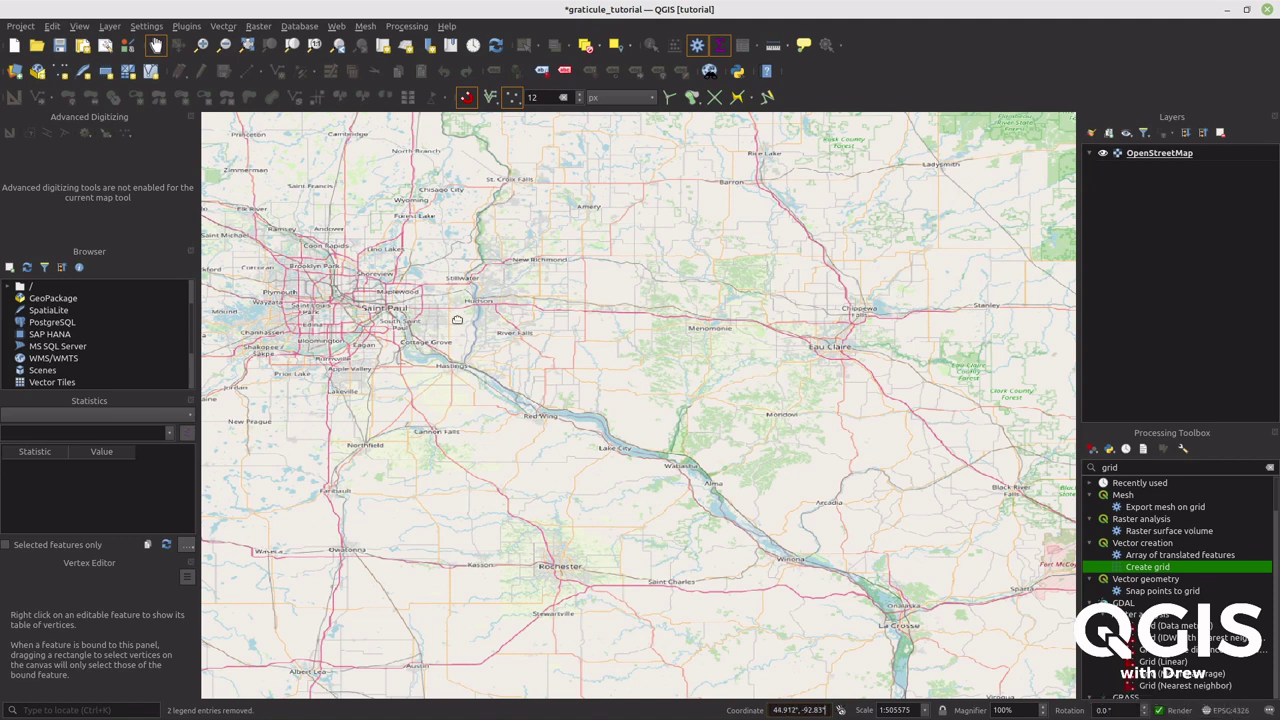
Start the Create grid tool with the Line grid type and take the grid extent from the current map canvas.
{"action": "left_click_drag", "start_coordinate": [457, 320], "coordinate": [694, 437]}
{"action": "scroll", "coordinate": [563, 340], "scroll_direction": "up", "scroll_amount": 1}
{"action": "scroll", "coordinate": [694, 437], "scroll_direction": "up", "scroll_amount": 1}
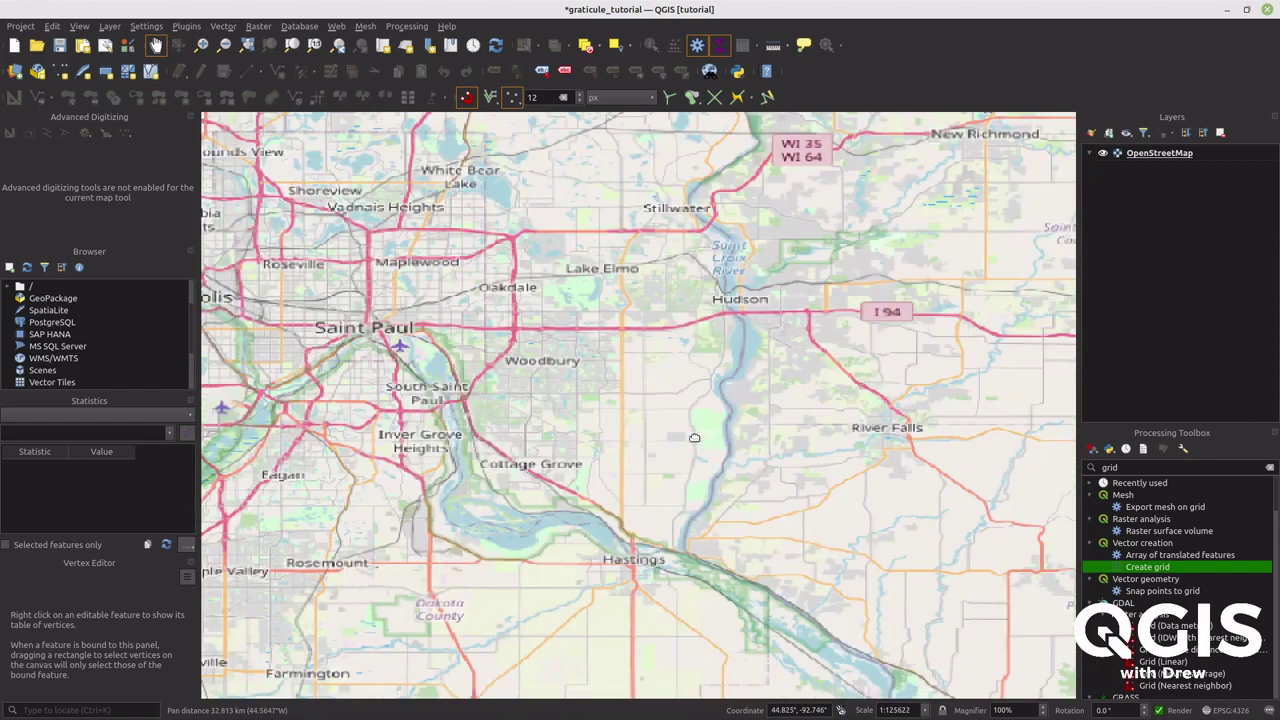
{"action": "left_click_drag", "start_coordinate": [594, 396], "coordinate": [604, 419]}
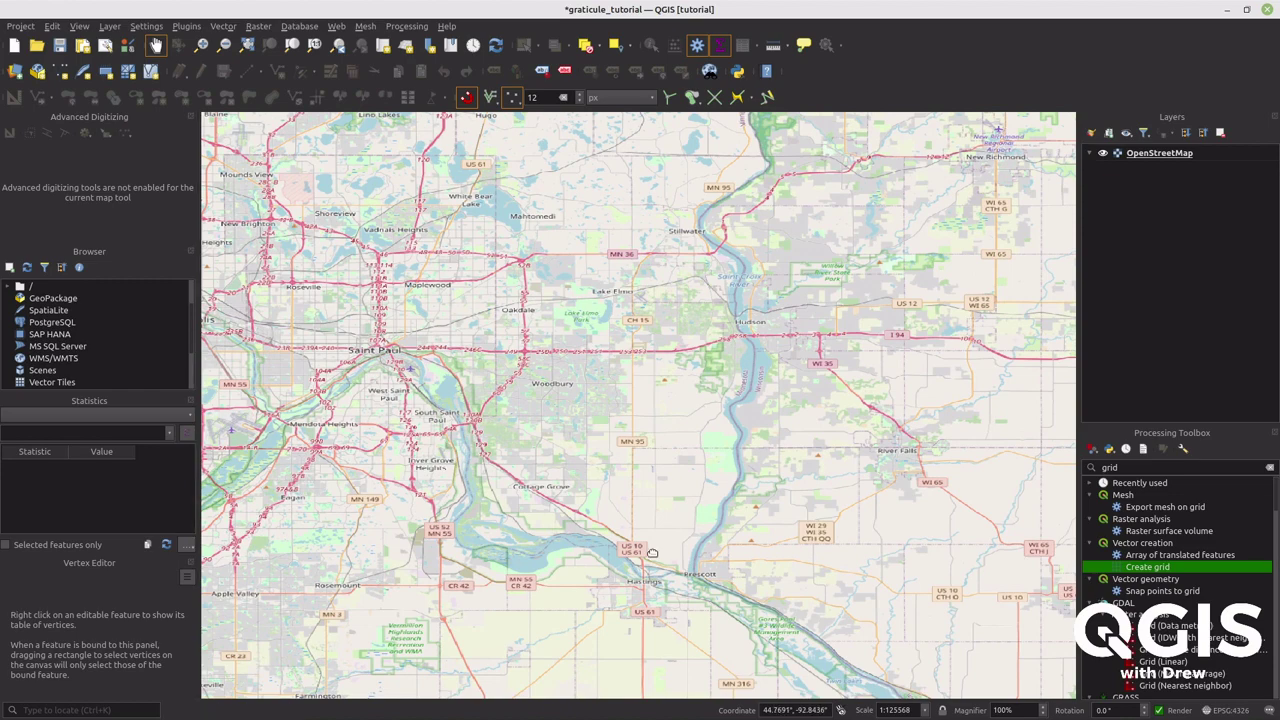
{"action": "double_click", "coordinate": [1187, 568]}
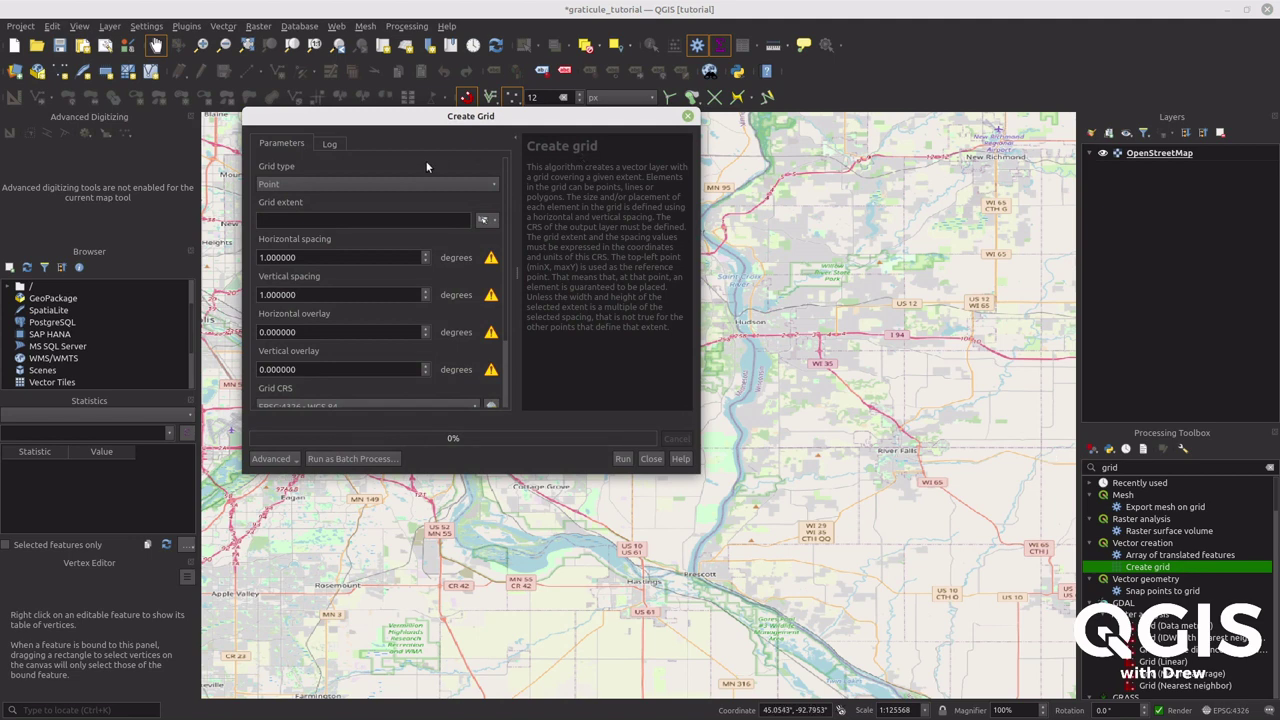
{"action": "left_click", "coordinate": [495, 186]}
{"action": "left_click", "coordinate": [366, 198]}
{"action": "left_click", "coordinate": [494, 221]}
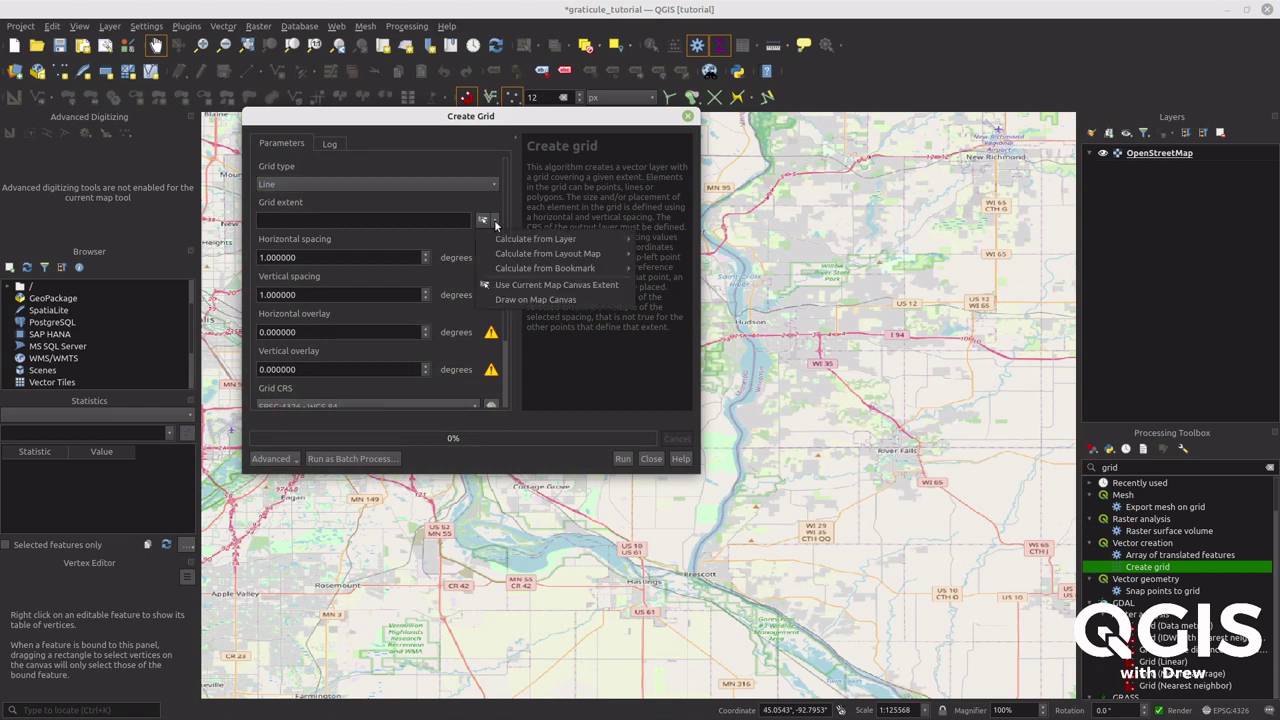
{"action": "left_click", "coordinate": [530, 286]}
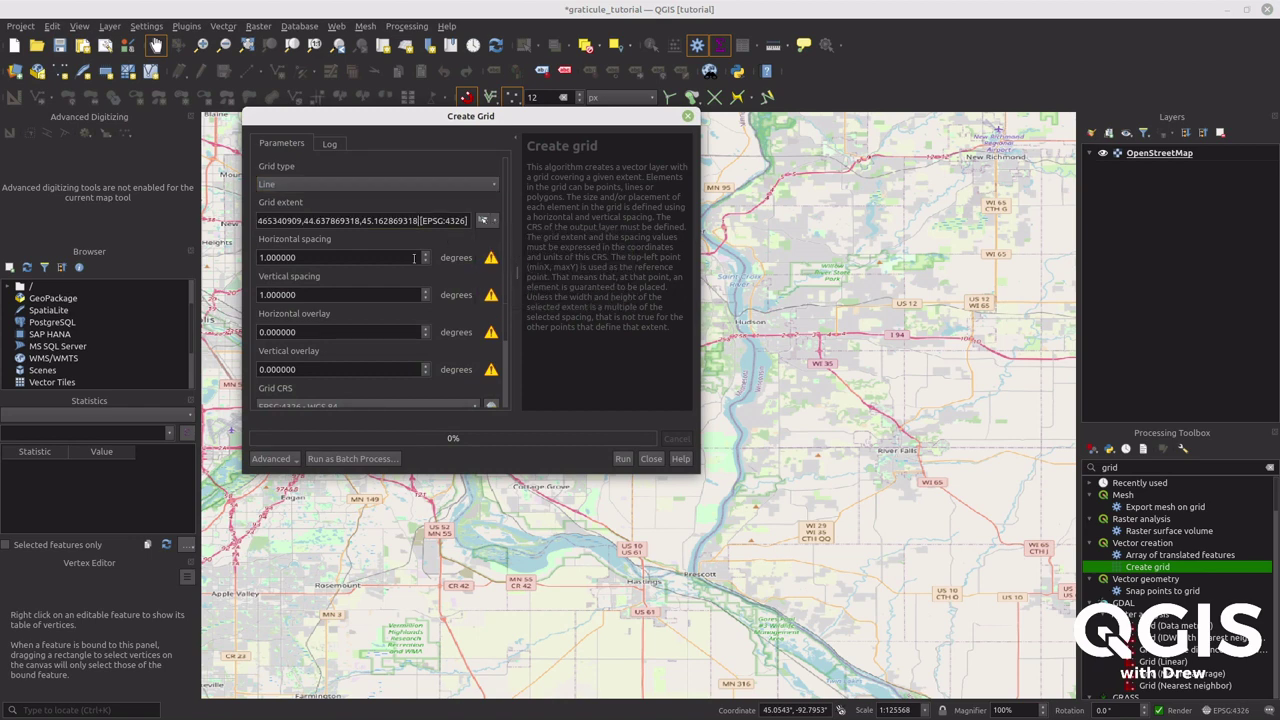
Change the latitude bounds in the grid extent to the whole degrees 44 and 45.
{"action": "key", "text": "BackSpace"}
{"action": "key", "text": "BackSpace"}
{"action": "key", "text": "BackSpace"}
{"action": "key", "text": "BackSpace"}
{"action": "key", "text": "BackSpace"}
{"action": "key", "text": "BackSpace"}
{"action": "key", "text": "BackSpace"}
{"action": "key", "text": "BackSpace"}
{"action": "key", "text": "BackSpace"}
{"action": "key", "text": "BackSpace"}
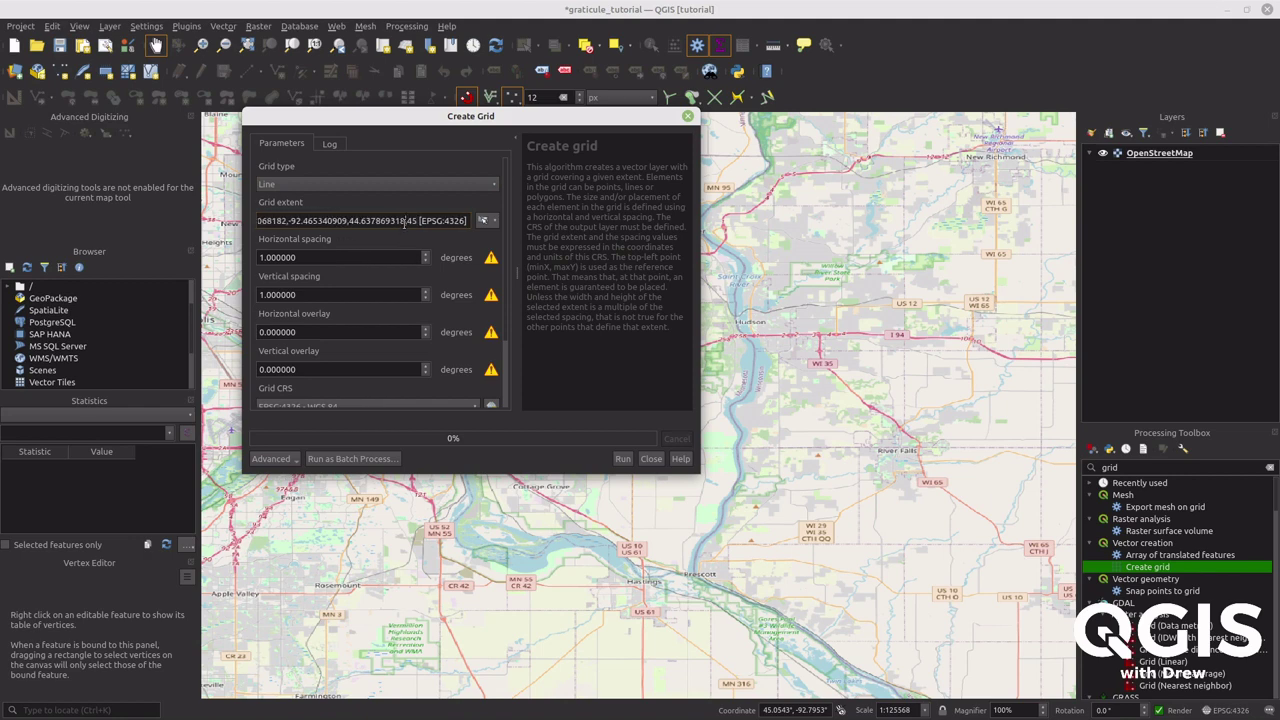
{"action": "key", "text": "BackSpace"}
{"action": "key", "text": "BackSpace"}
{"action": "key", "text": "BackSpace"}
{"action": "key", "text": "BackSpace"}
{"action": "key", "text": "BackSpace"}
{"action": "key", "text": "BackSpace"}
{"action": "key", "text": "BackSpace"}
{"action": "key", "text": "BackSpace"}
{"action": "key", "text": "BackSpace"}
{"action": "key", "text": "BackSpace"}
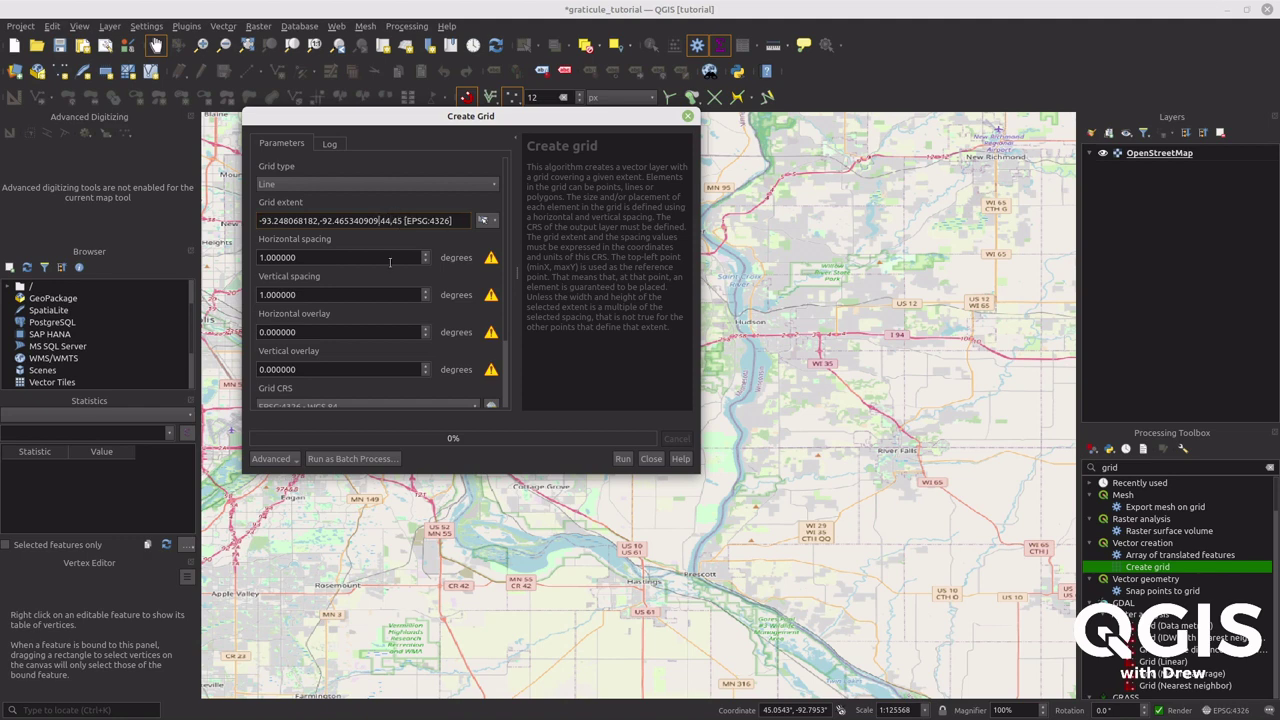
Change the extent's longitude bounds to -93 and -92, and run the tool to create the one-degree line grid.
{"action": "key", "text": "BackSpace"}
{"action": "key", "text": "BackSpace"}
{"action": "key", "text": "BackSpace"}
{"action": "key", "text": "BackSpace"}
{"action": "key", "text": "BackSpace"}
{"action": "key", "text": "BackSpace"}
{"action": "key", "text": "BackSpace"}
{"action": "key", "text": "BackSpace"}
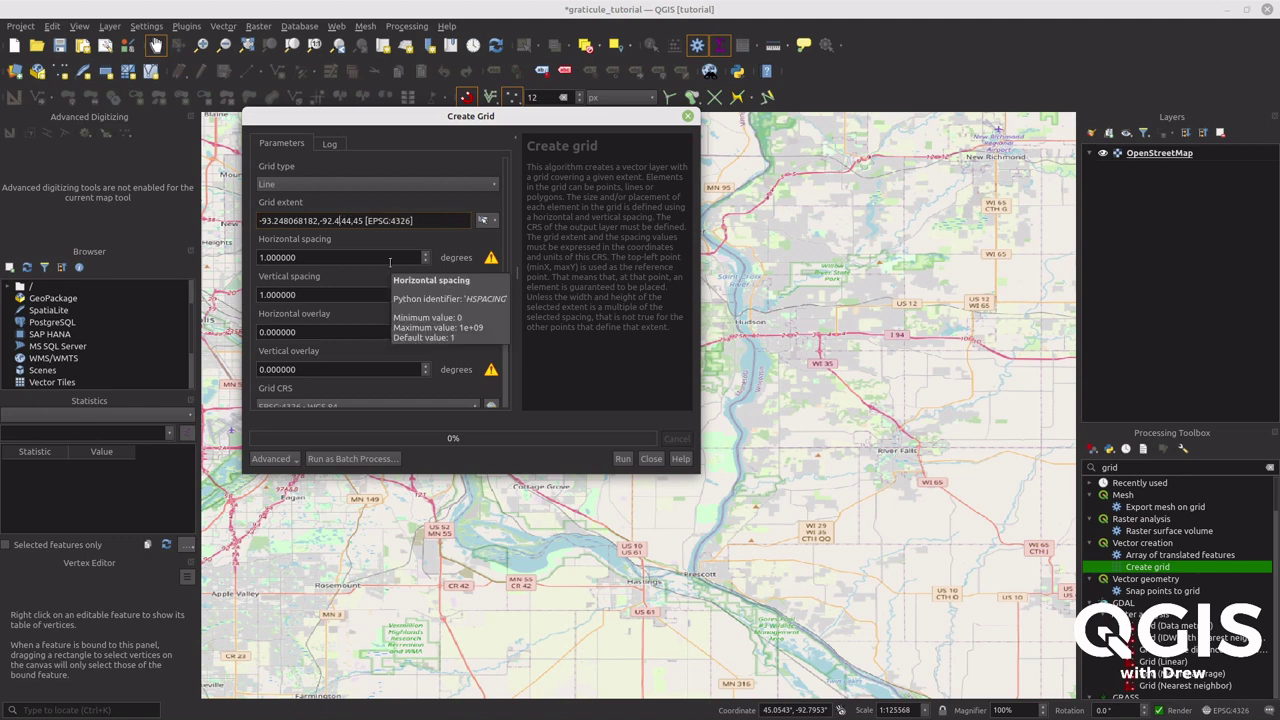
{"action": "key", "text": "BackSpace"}
{"action": "key", "text": "BackSpace"}
{"action": "left_click", "coordinate": [321, 220]}
{"action": "key", "text": "BackSpace"}
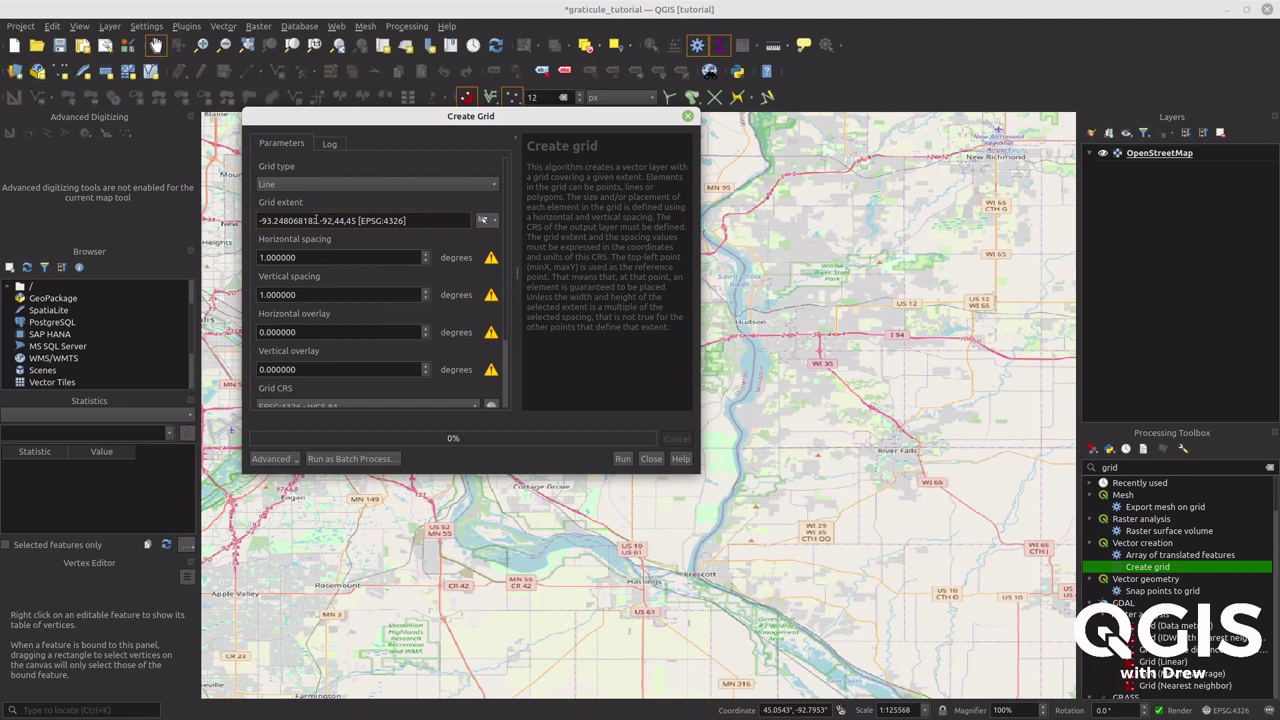
{"action": "key", "text": "BackSpace"}
{"action": "key", "text": "BackSpace"}
{"action": "key", "text": "BackSpace"}
{"action": "key", "text": "BackSpace"}
{"action": "key", "text": "BackSpace"}
{"action": "key", "text": "BackSpace"}
{"action": "key", "text": "BackSpace"}
{"action": "key", "text": "BackSpace"}
{"action": "key", "text": "BackSpace"}
{"action": "left_click", "coordinate": [621, 459]}
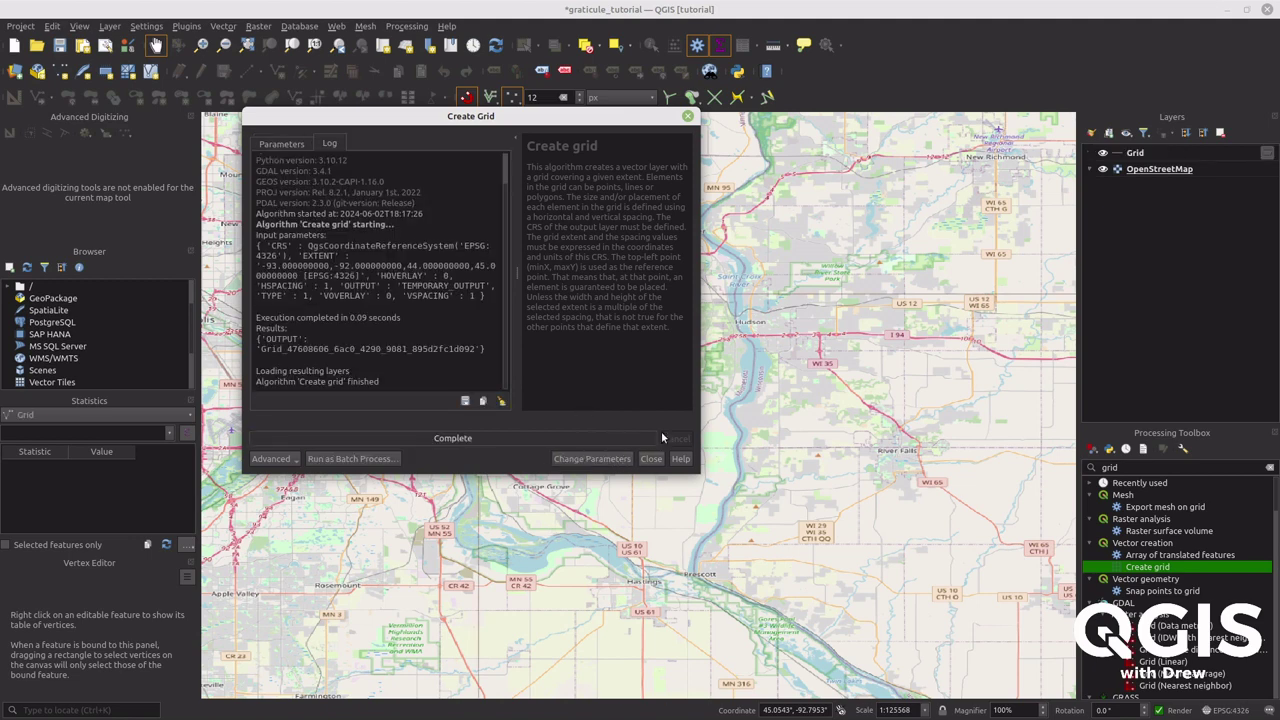
Zoom the map to the new Grid layer and move the Create Grid dialog aside.
{"action": "left_click_drag", "start_coordinate": [630, 128], "coordinate": [624, 98]}
{"action": "left_click", "coordinate": [1134, 153]}
{"action": "right_click", "coordinate": [1134, 153]}
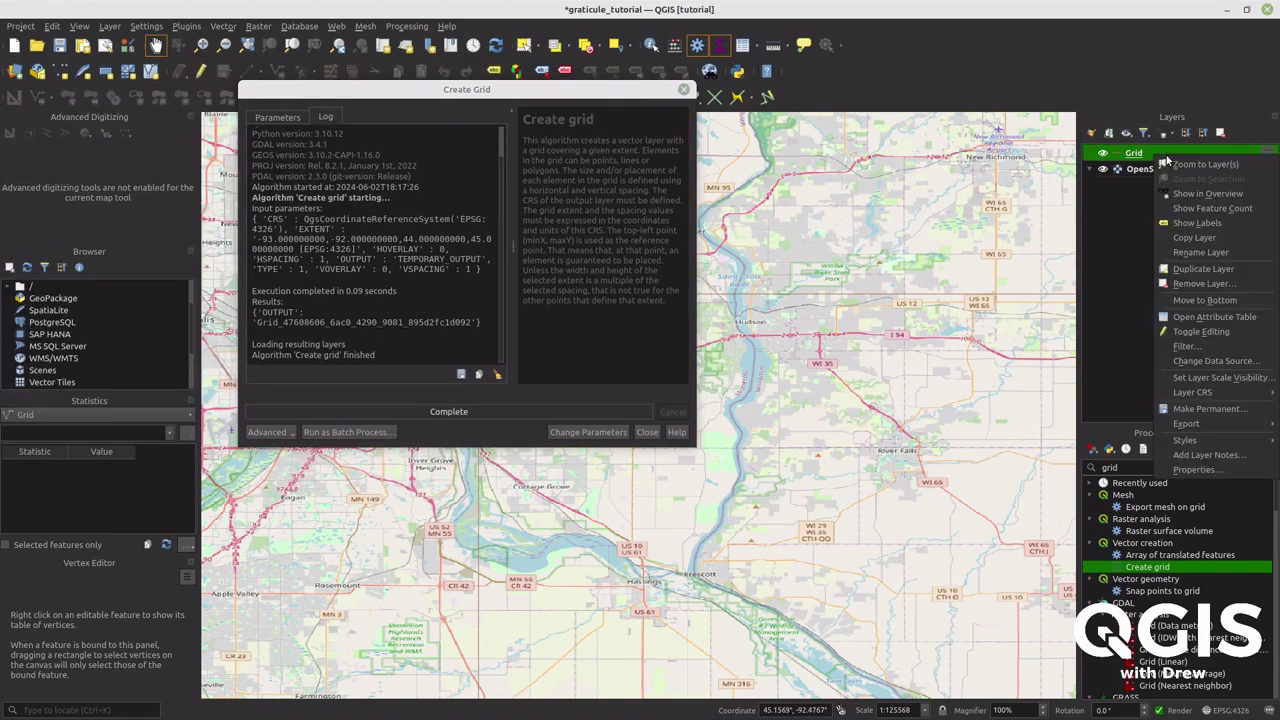
{"action": "left_click", "coordinate": [1187, 170]}
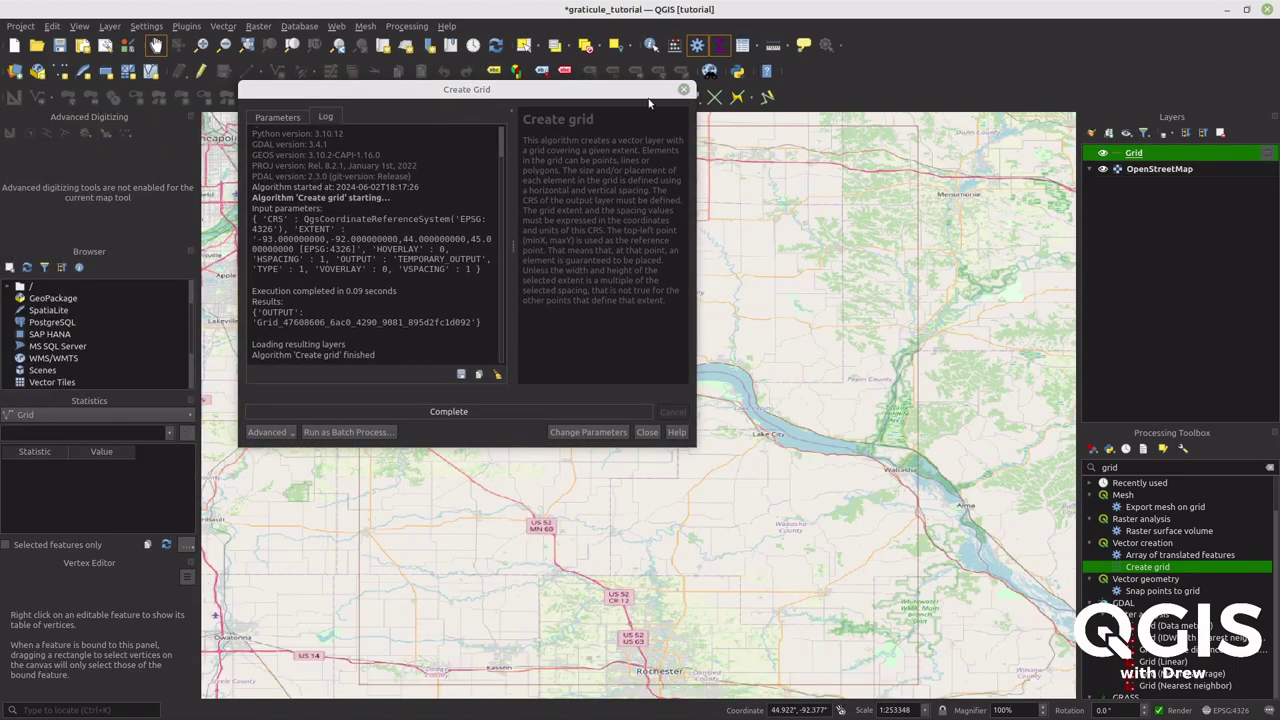
{"action": "left_click", "coordinate": [643, 87]}
{"action": "left_click_drag", "start_coordinate": [643, 87], "coordinate": [611, 124]}
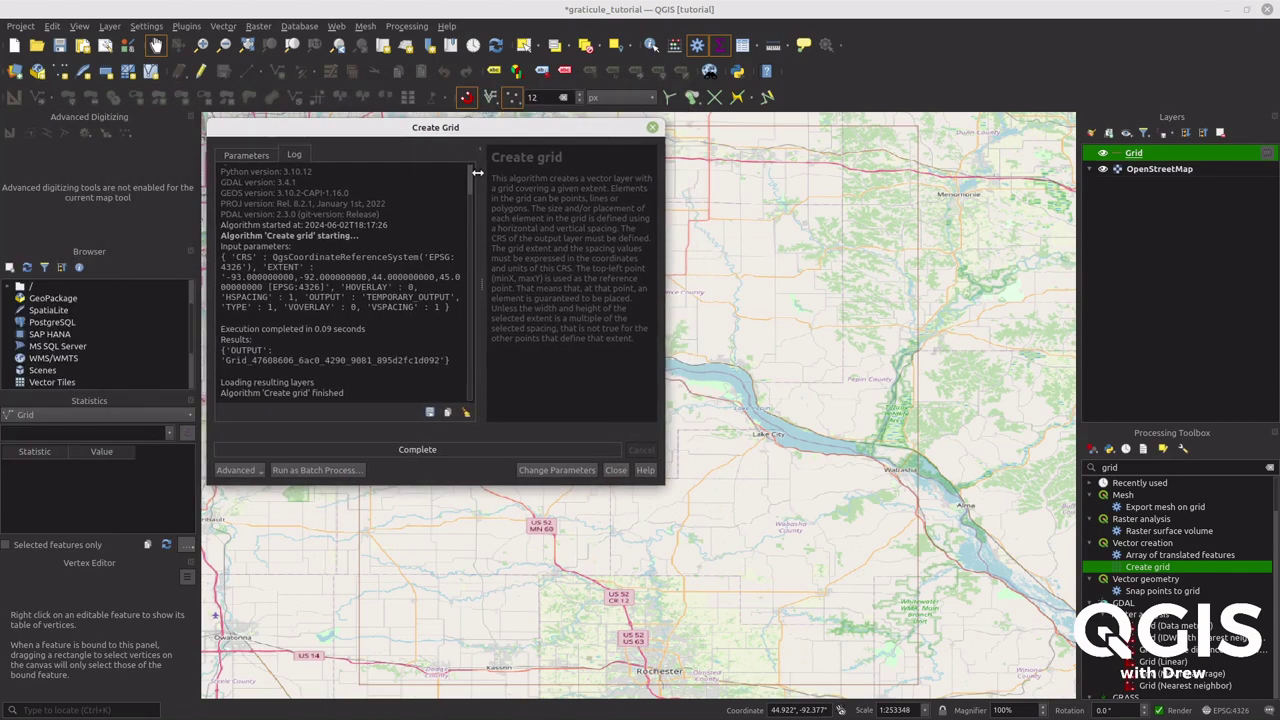
Return to the Create Grid parameters, switch to the calculator and copy the 1÷60 result, 0.016666667.
{"action": "left_click", "coordinate": [249, 155]}
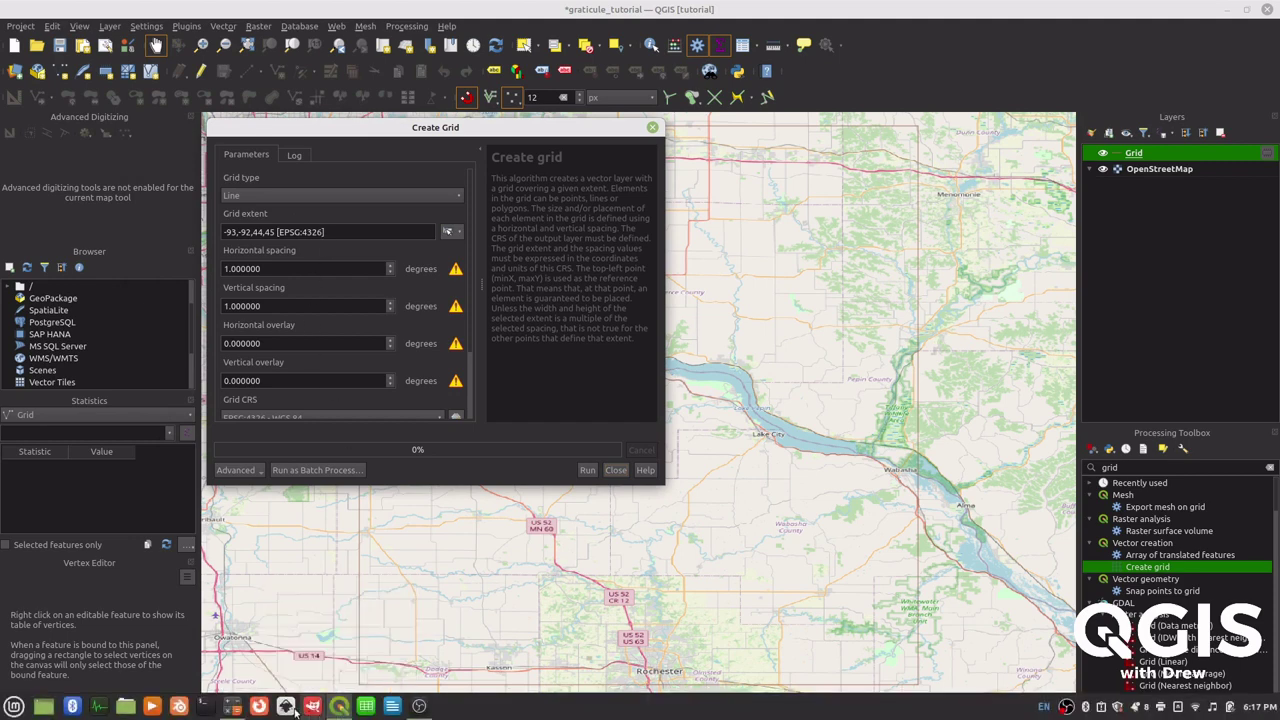
{"action": "left_click", "coordinate": [233, 706]}
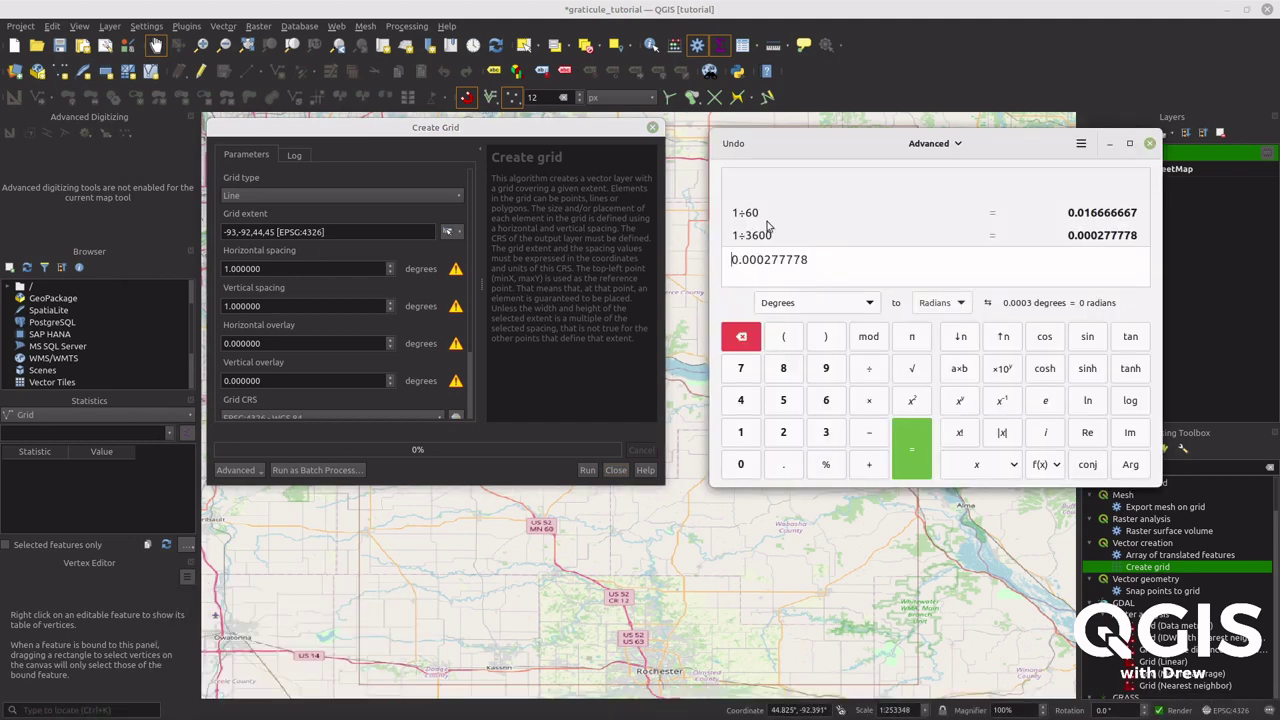
{"action": "double_click", "coordinate": [803, 259]}
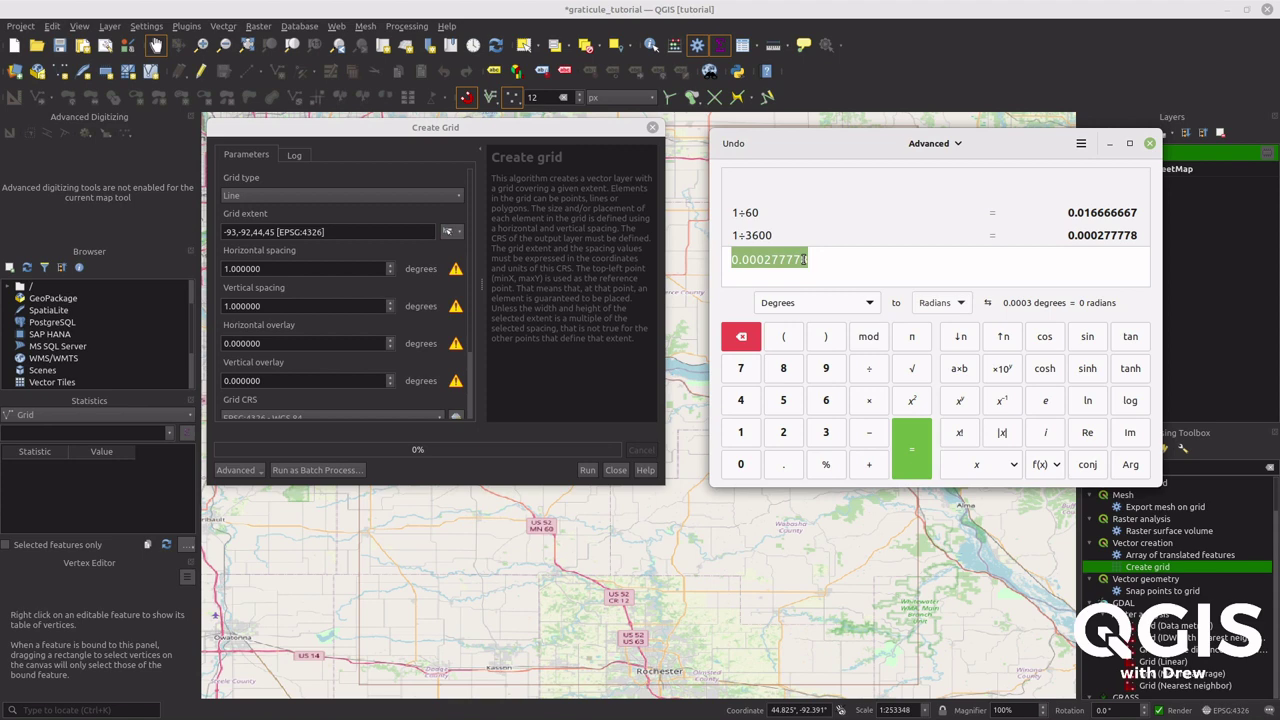
{"action": "key", "text": "BackSpace"}
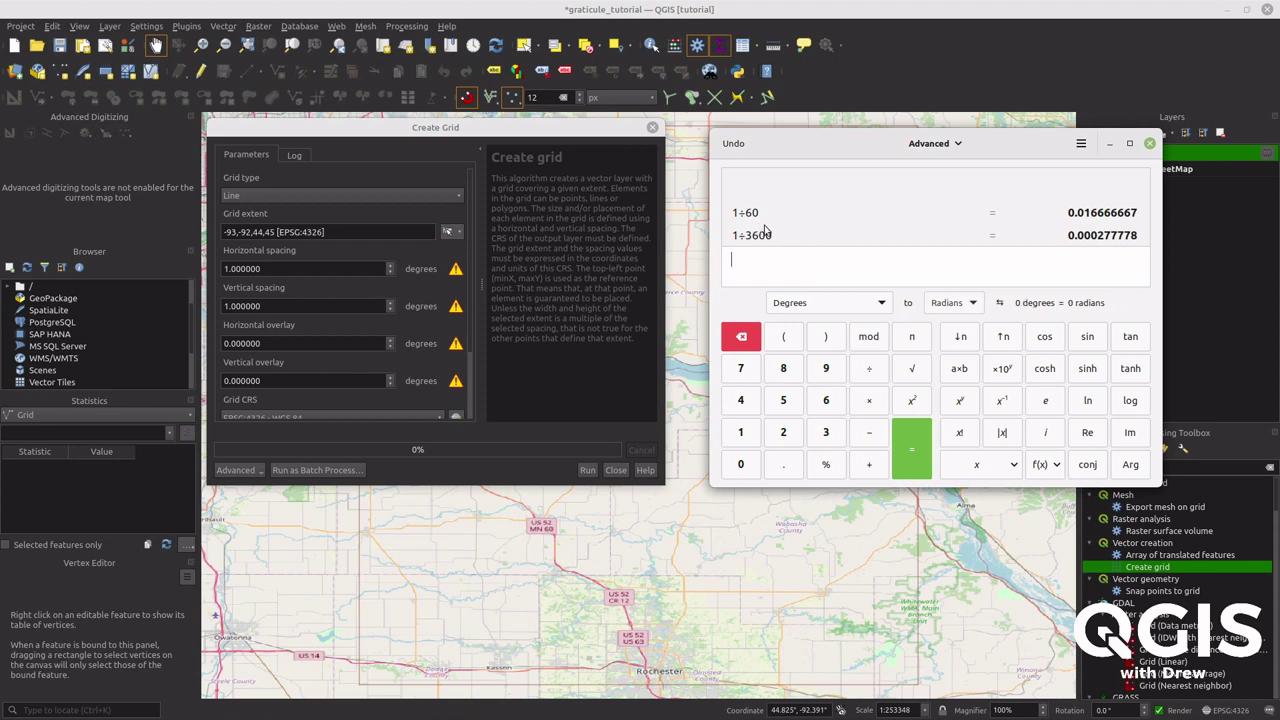
{"action": "left_click", "coordinate": [1070, 222]}
{"action": "triple_click", "coordinate": [803, 259]}
{"action": "key", "text": "ctrl+c"}
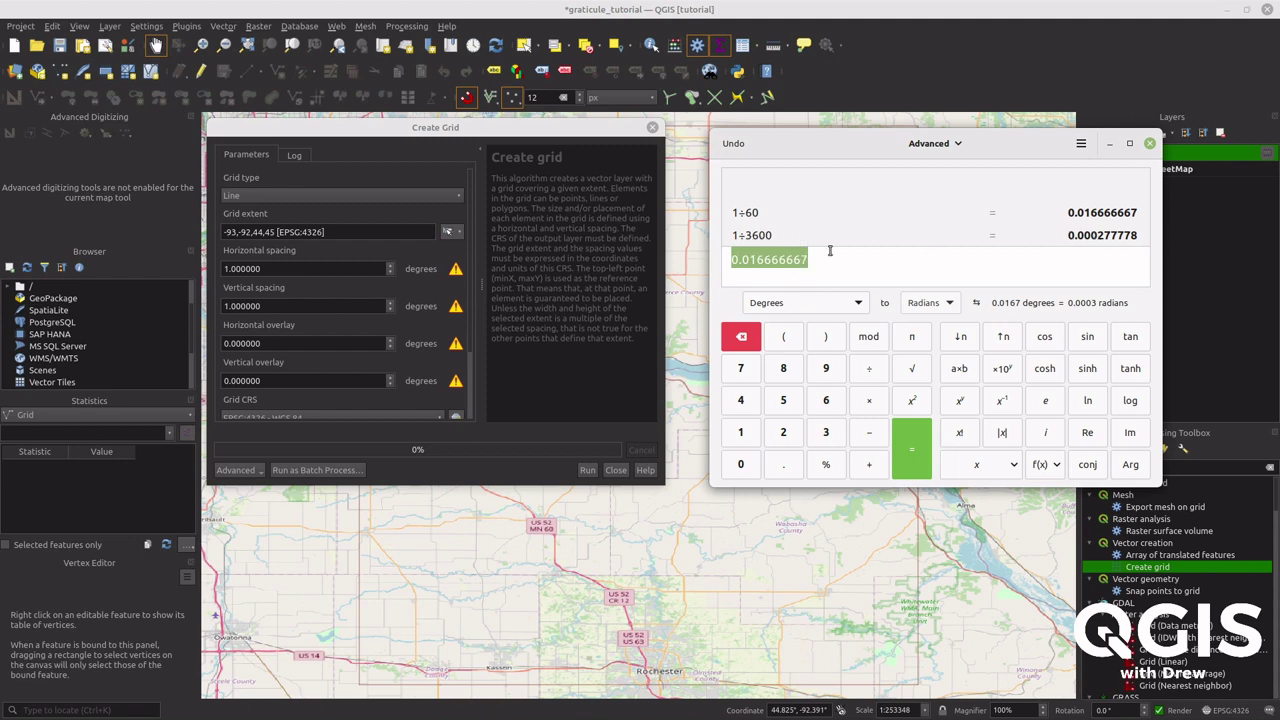
Back in QGIS, set the horizontal and vertical spacing to 0.016667 degrees and create the one-minute grid.
{"action": "left_click", "coordinate": [595, 272]}
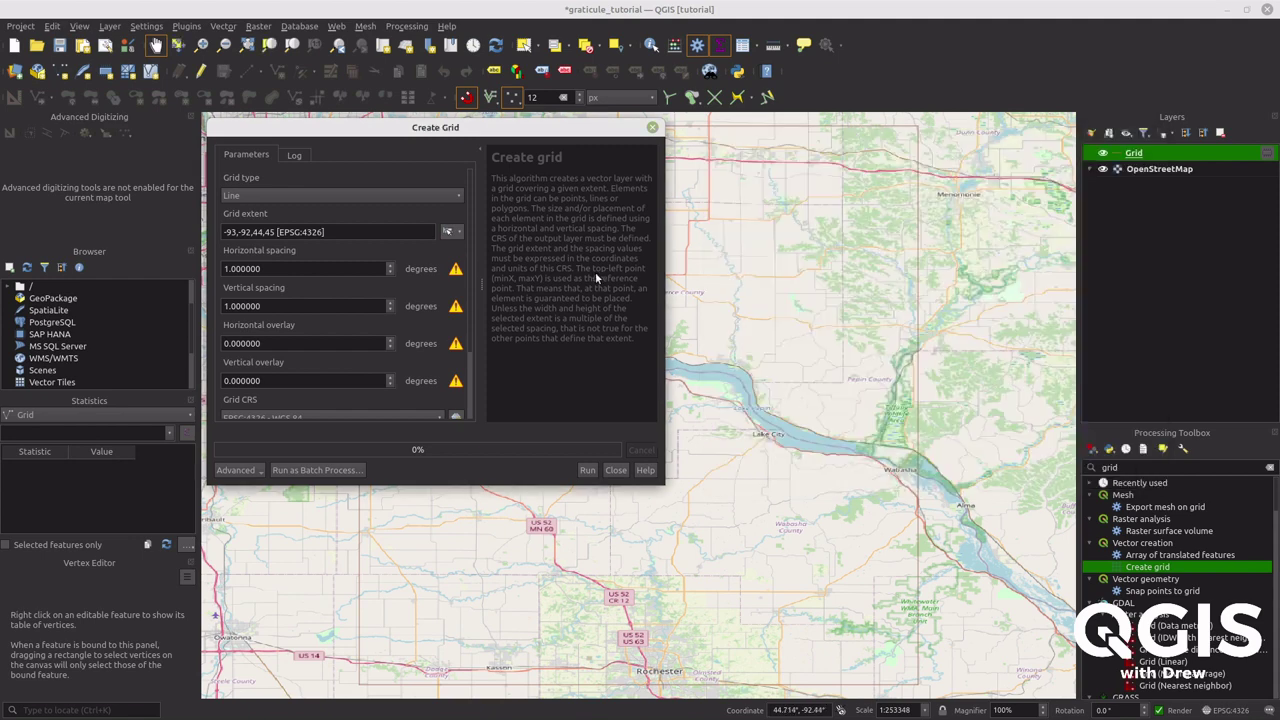
{"action": "triple_click", "coordinate": [269, 268]}
{"action": "key", "text": "ctrl+v"}
{"action": "key", "text": "Return"}
{"action": "double_click", "coordinate": [262, 306]}
{"action": "type", "text": "0.016667"}
{"action": "key", "text": "Return"}
{"action": "left_click", "coordinate": [587, 470]}
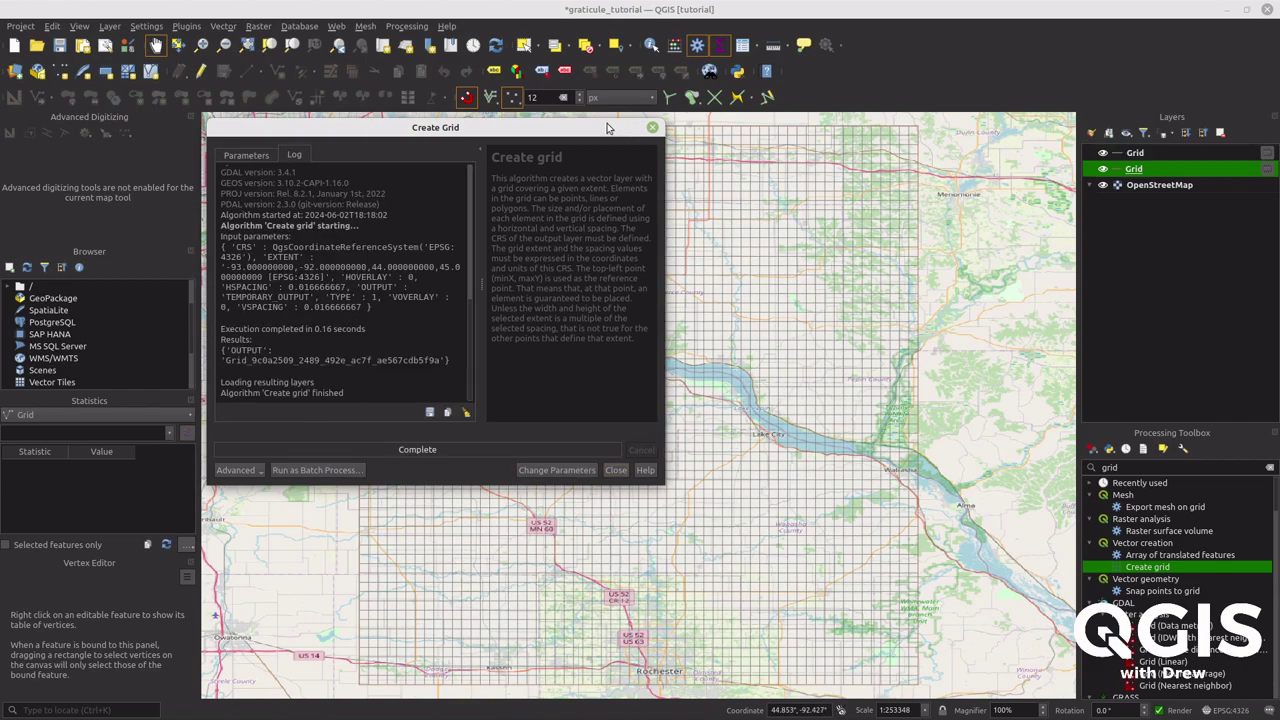
Switch to the calculator, copy the 1÷3600 result, 0.000277778, and minimize the calculator.
{"action": "left_click_drag", "start_coordinate": [603, 130], "coordinate": [706, 195]}
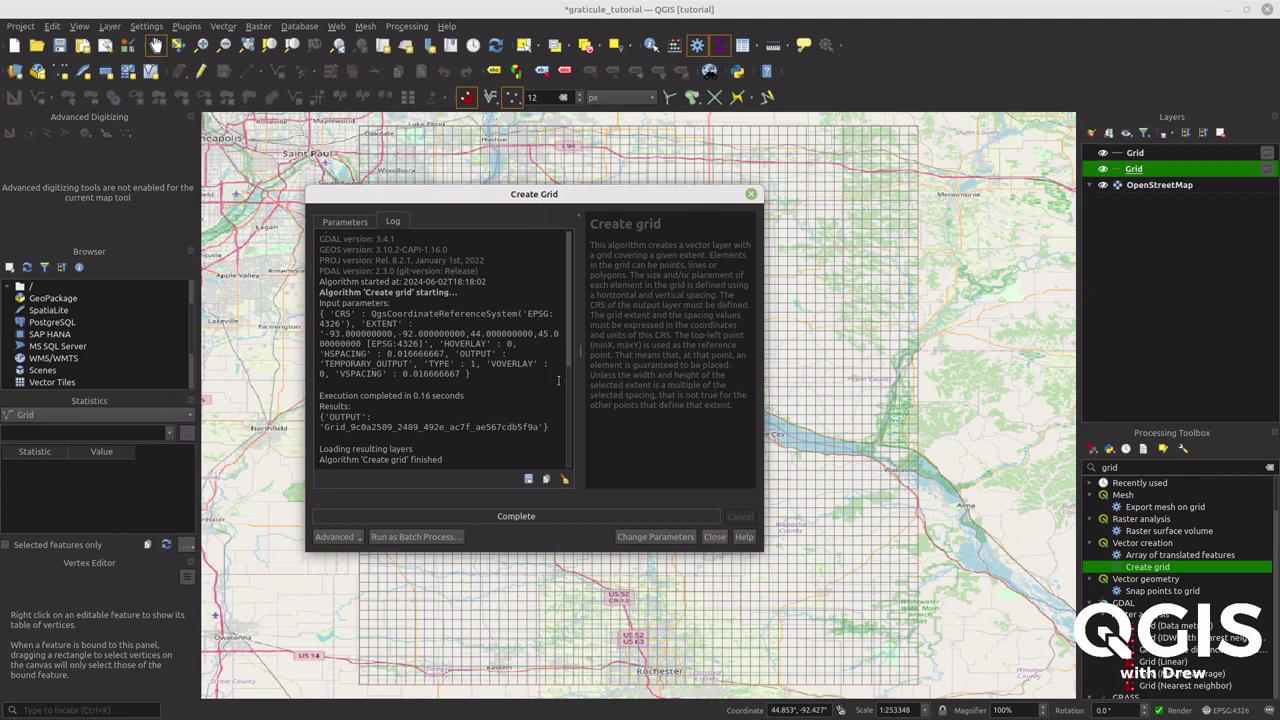
{"action": "left_click", "coordinate": [232, 706]}
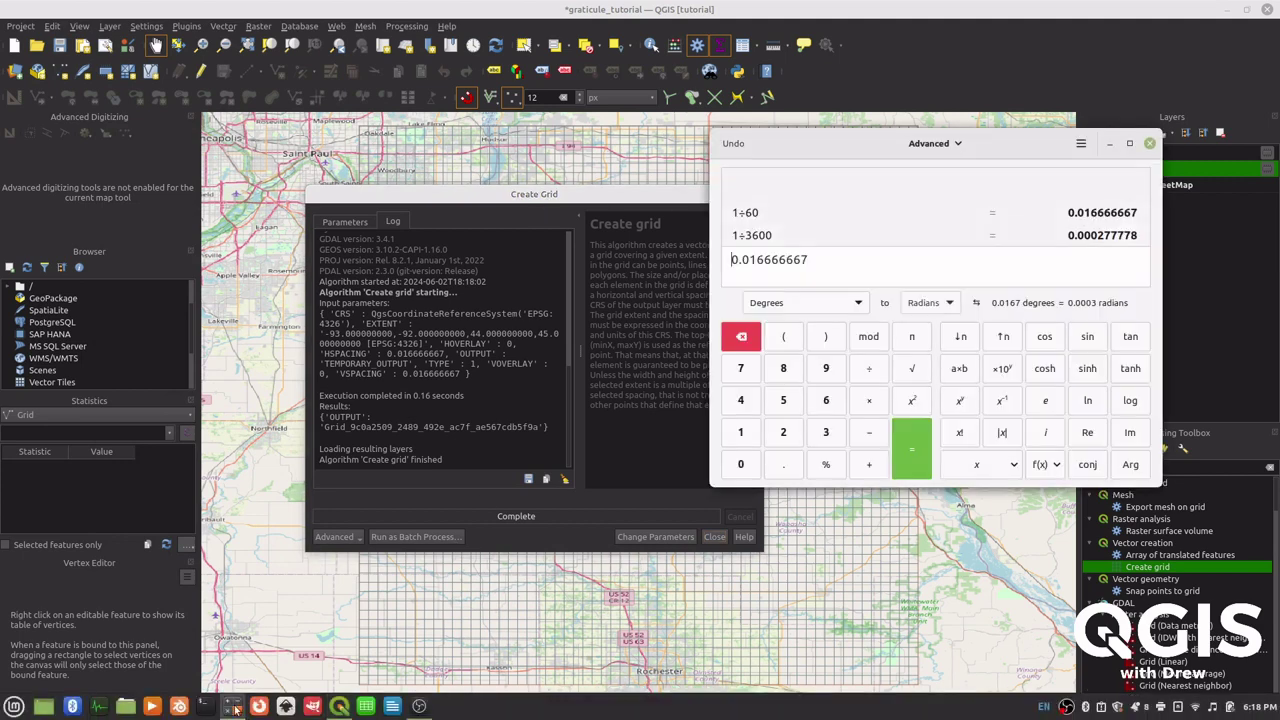
{"action": "triple_click", "coordinate": [931, 260]}
{"action": "key", "text": "BackSpace"}
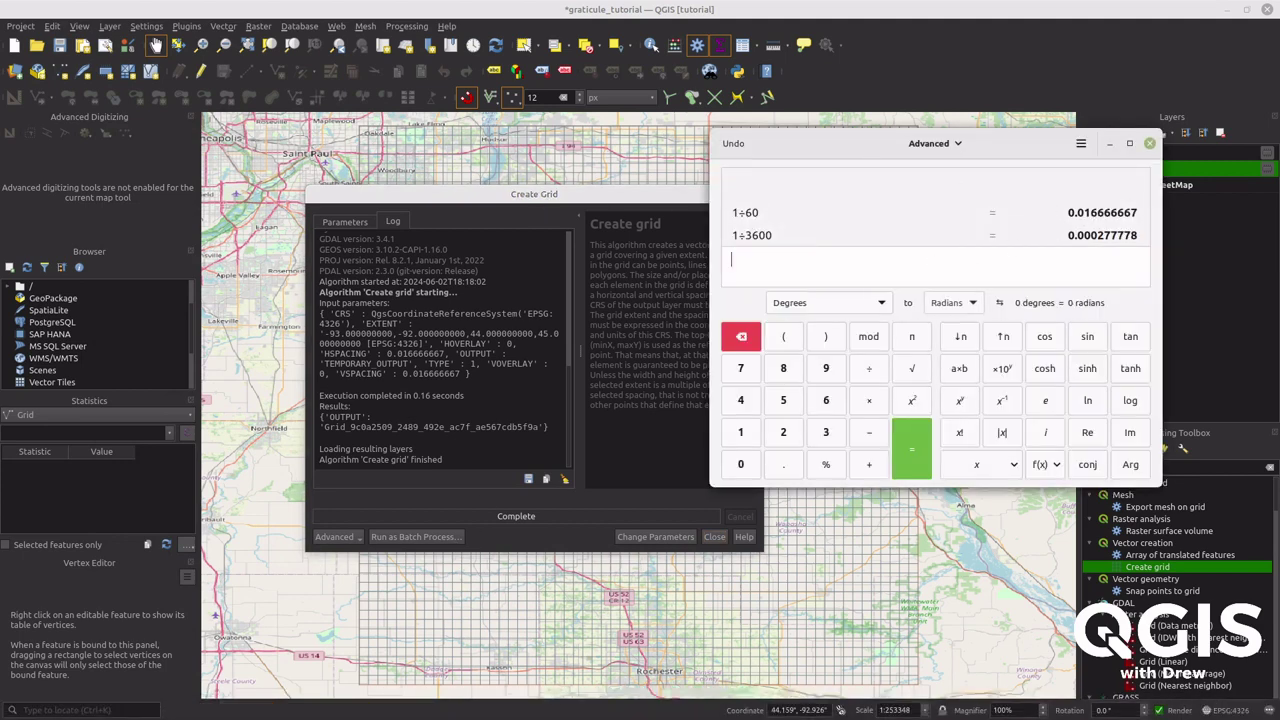
{"action": "left_click", "coordinate": [1125, 231]}
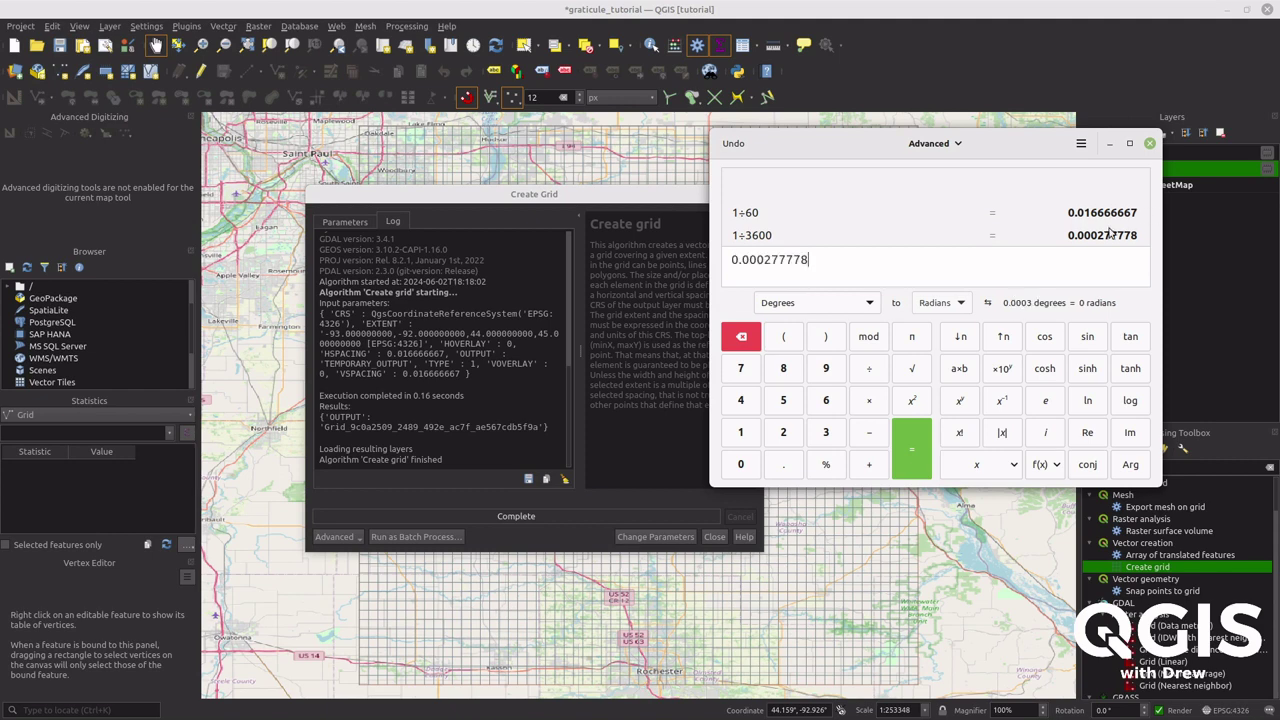
{"action": "triple_click", "coordinate": [828, 265]}
{"action": "key", "text": "ctrl+c"}
{"action": "left_click", "coordinate": [1109, 143]}
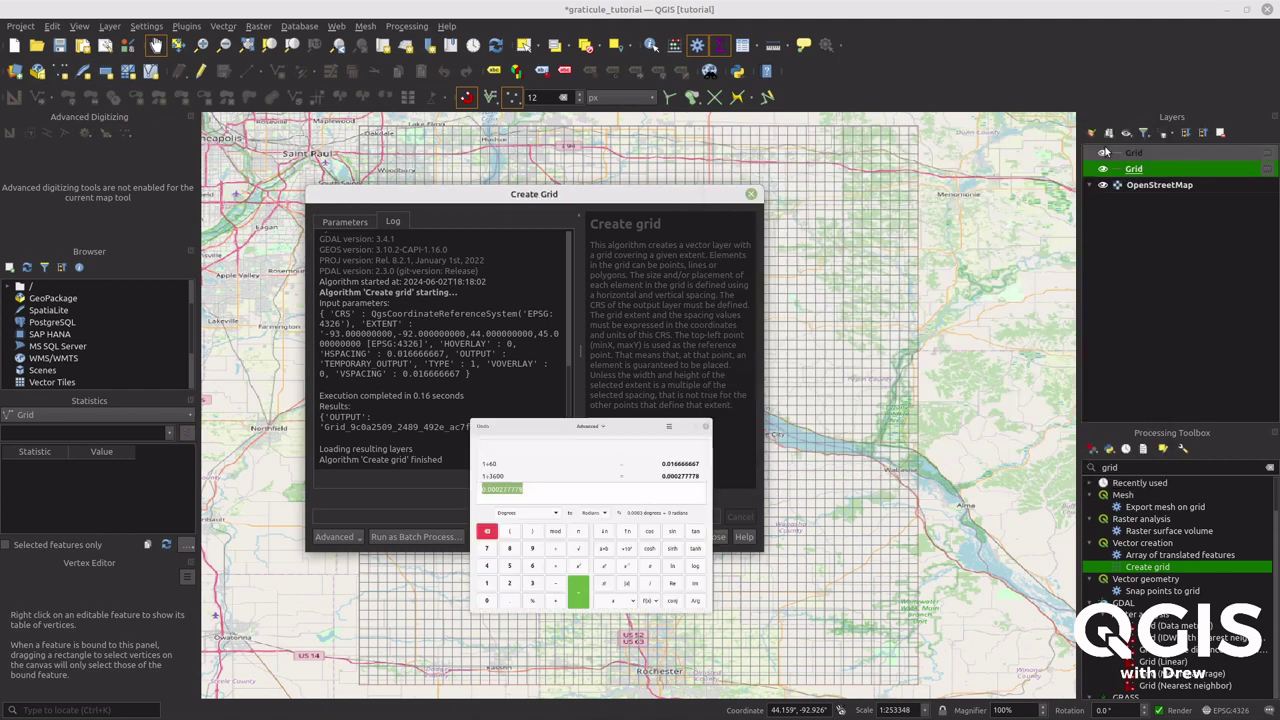
Create the one-second grid with horizontal and vertical spacing of 0.000277778 degrees, and close the Create Grid dialog.
{"action": "left_click", "coordinate": [344, 222]}
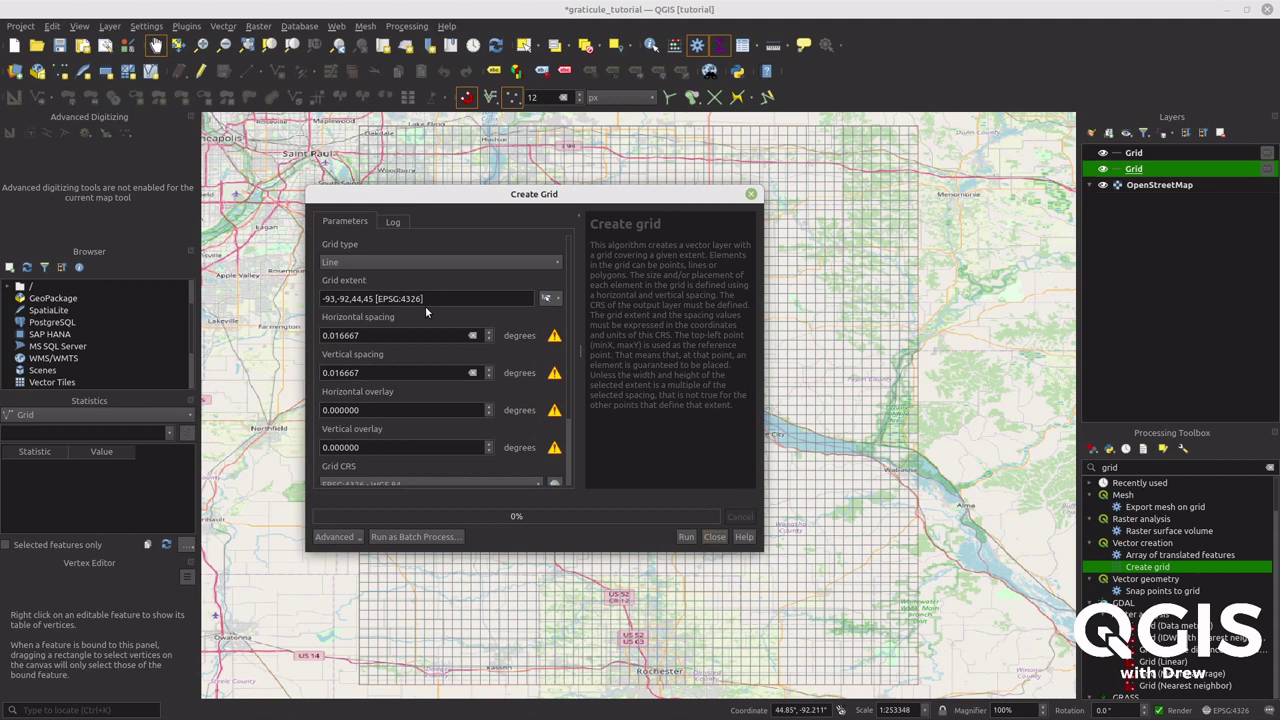
{"action": "double_click", "coordinate": [371, 336]}
{"action": "key", "text": "ctrl+v"}
{"action": "double_click", "coordinate": [347, 372]}
{"action": "key", "text": "ctrl+v"}
{"action": "left_click", "coordinate": [685, 537]}
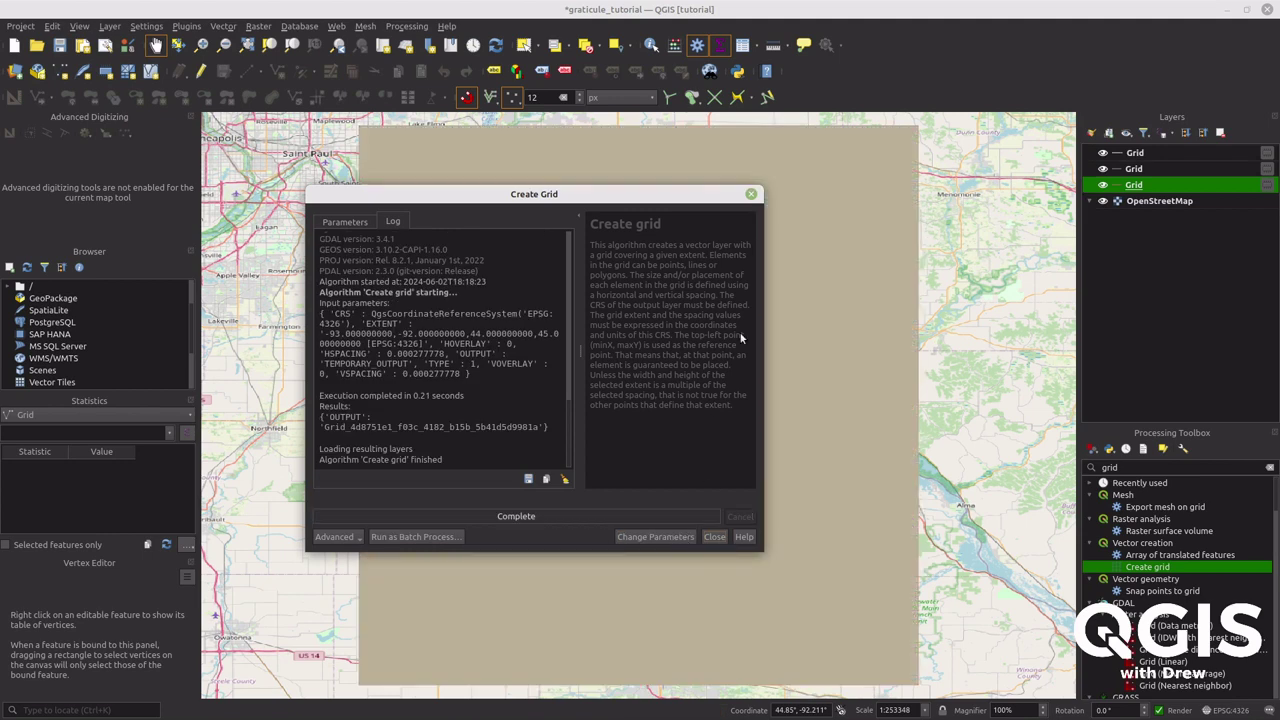
{"action": "left_click", "coordinate": [751, 193]}
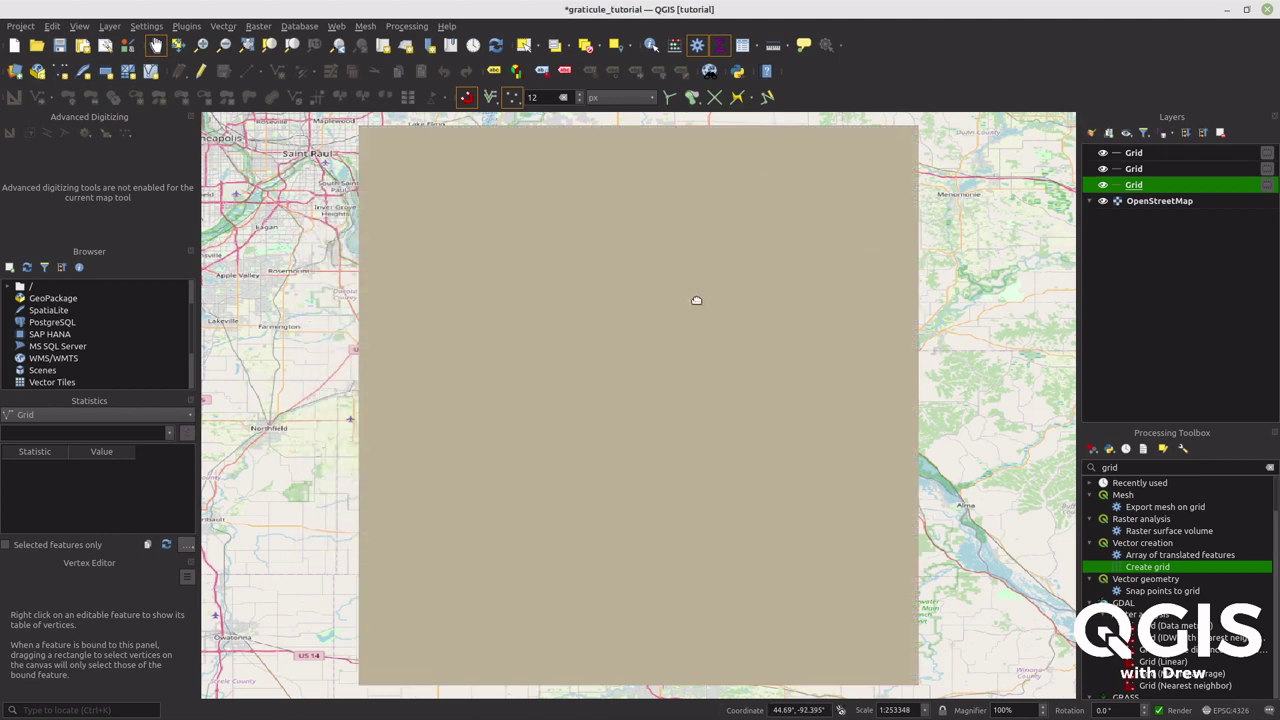
Measure the height of a single one-second grid cell in feet, and close the measurement.
{"action": "scroll", "coordinate": [696, 300], "scroll_direction": "up", "scroll_amount": 1}
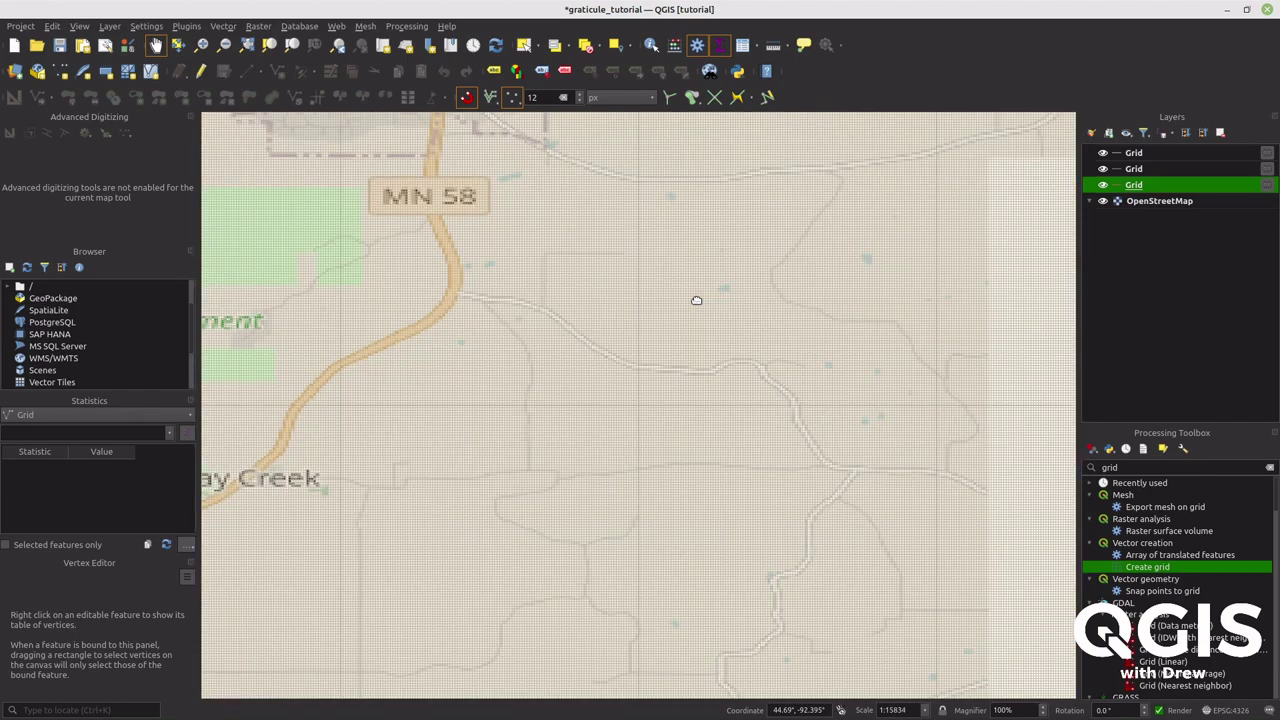
{"action": "scroll", "coordinate": [696, 300], "scroll_direction": "up", "scroll_amount": 4}
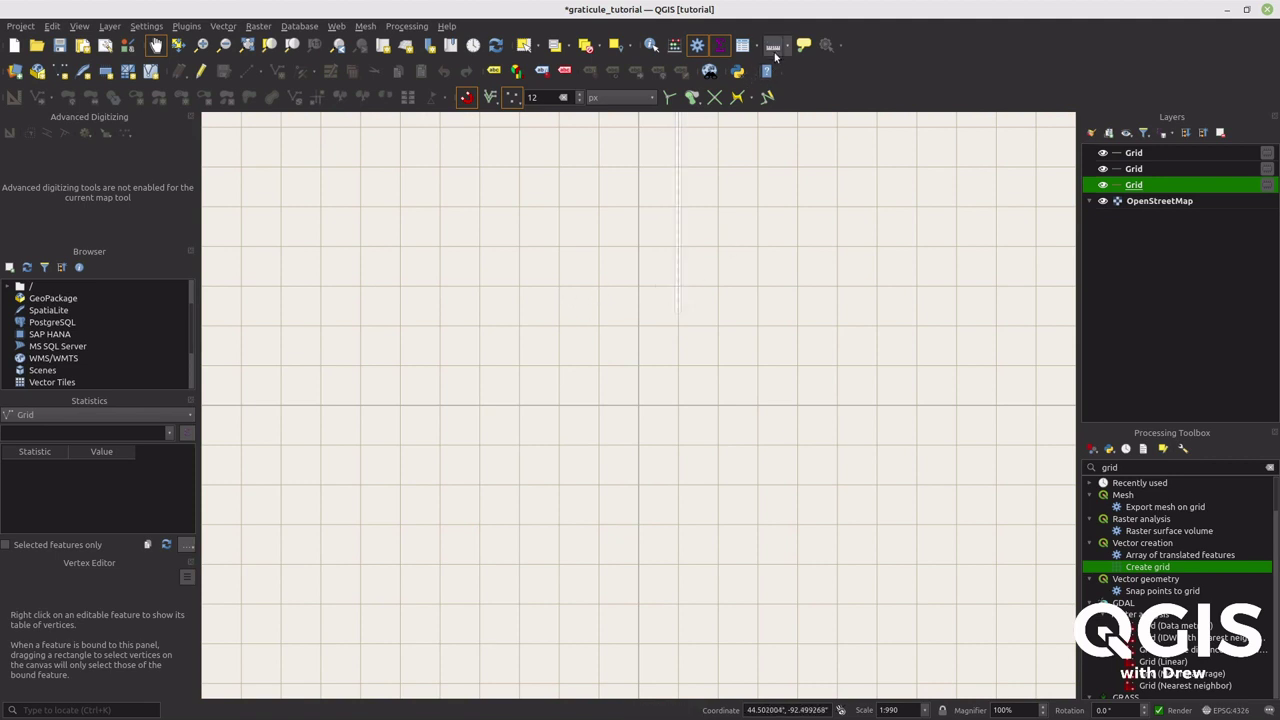
{"action": "left_click", "coordinate": [773, 45]}
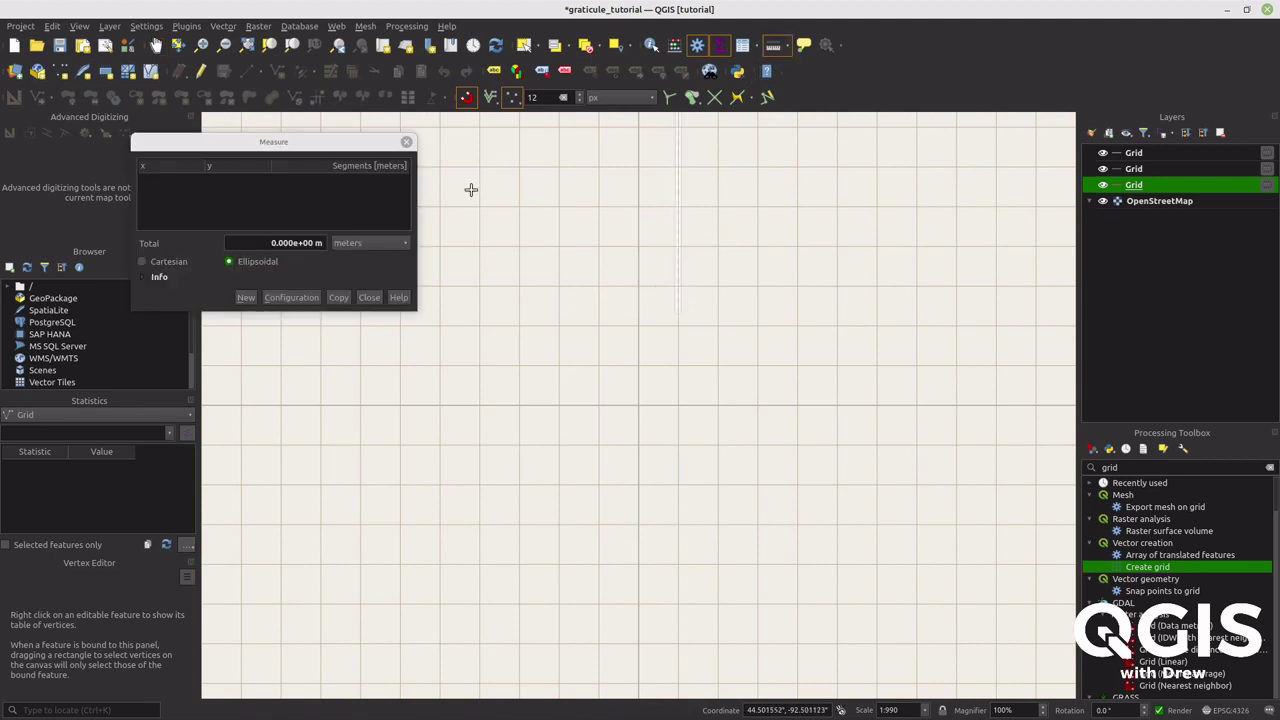
{"action": "left_click", "coordinate": [369, 247]}
{"action": "left_click", "coordinate": [369, 279]}
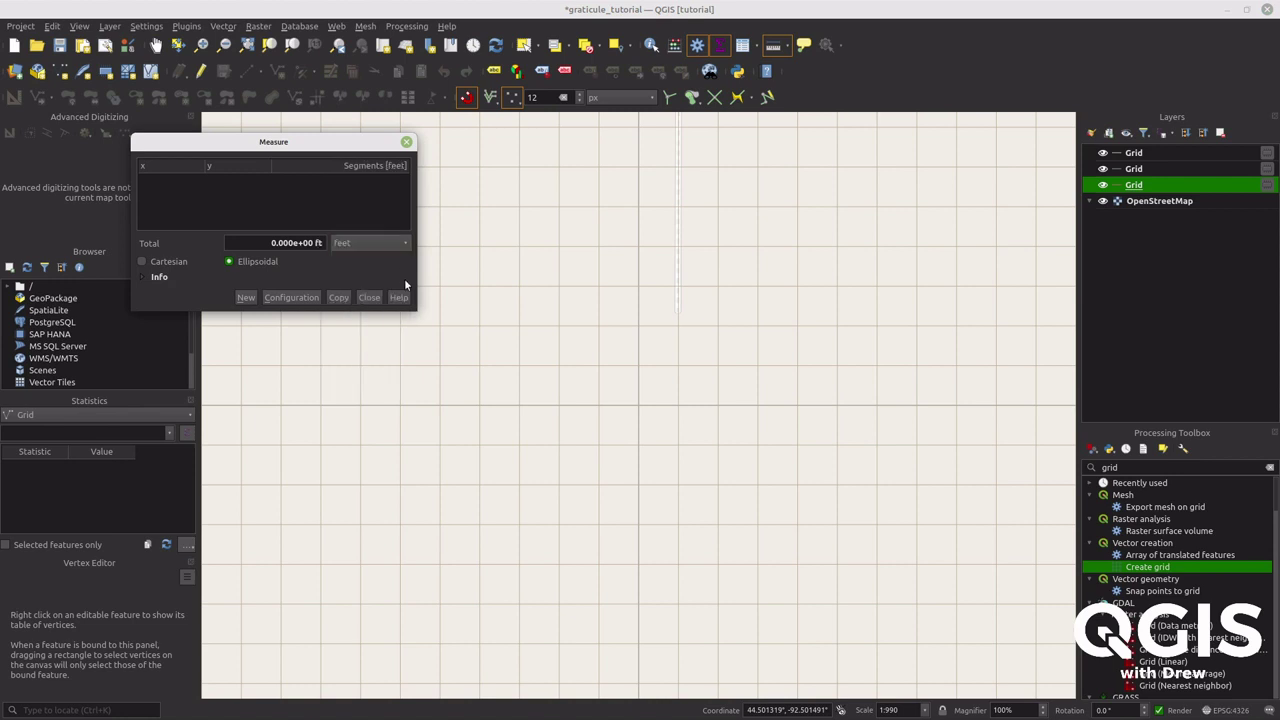
{"action": "left_click", "coordinate": [562, 364]}
{"action": "left_click", "coordinate": [558, 323]}
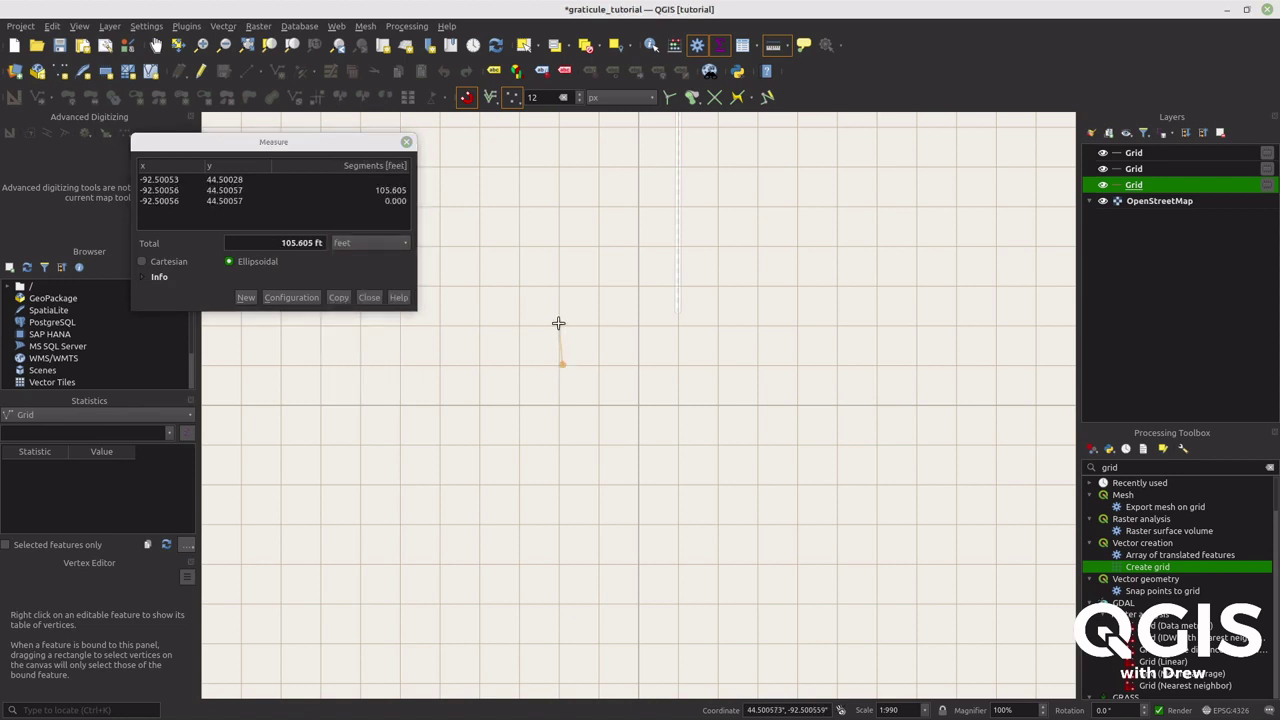
{"action": "left_click", "coordinate": [370, 297]}
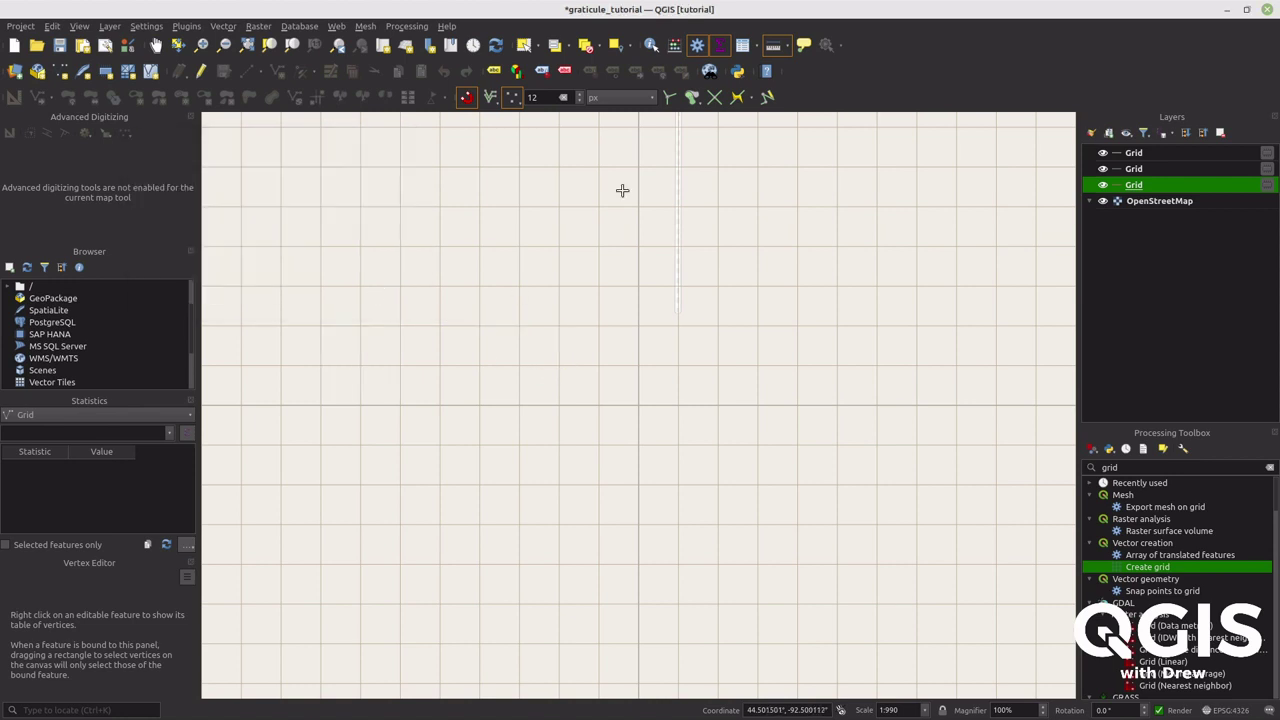
{"action": "scroll", "coordinate": [767, 308], "scroll_direction": "down", "scroll_amount": 2}
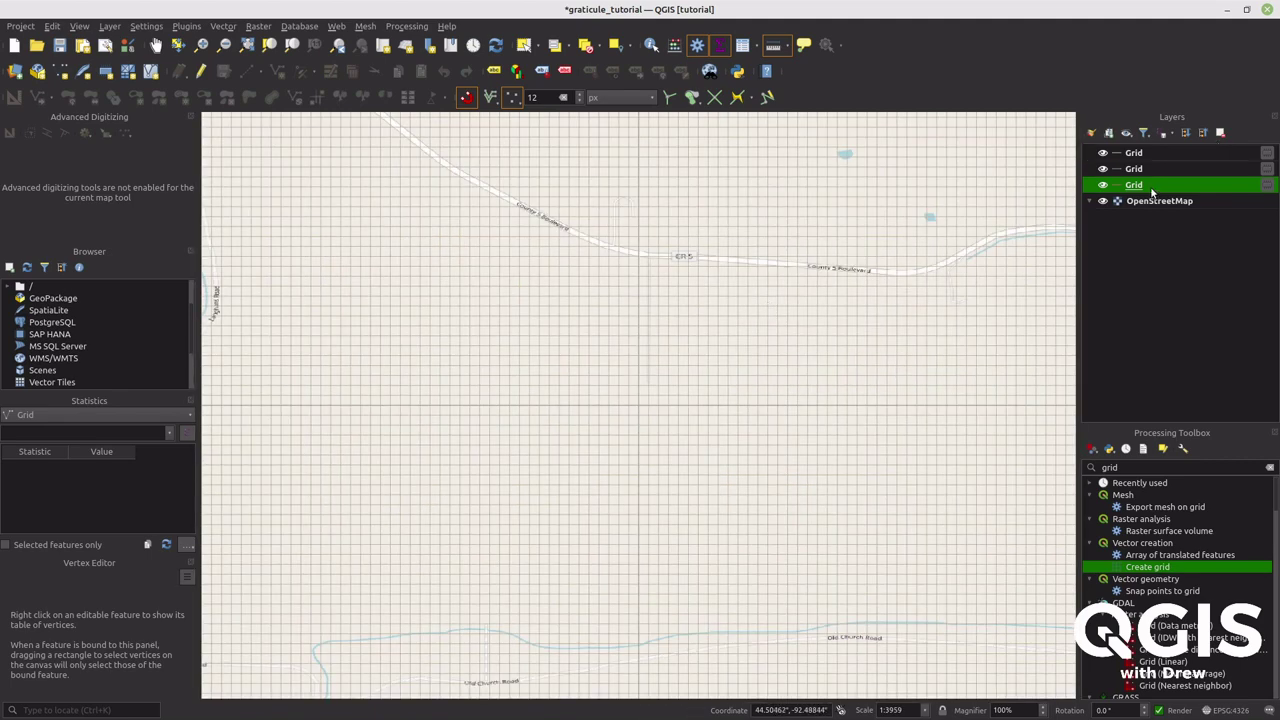
Hide the one-degree grid, the lowest of the three Grid layers above the OpenStreetMap base map.
{"action": "left_click", "coordinate": [1103, 155]}
{"action": "left_click", "coordinate": [1103, 155]}
{"action": "left_click", "coordinate": [1103, 185]}
Rename the uppermost Grid layer, which holds the one-second grid, as Seconds.
{"action": "left_click", "coordinate": [1137, 155]}
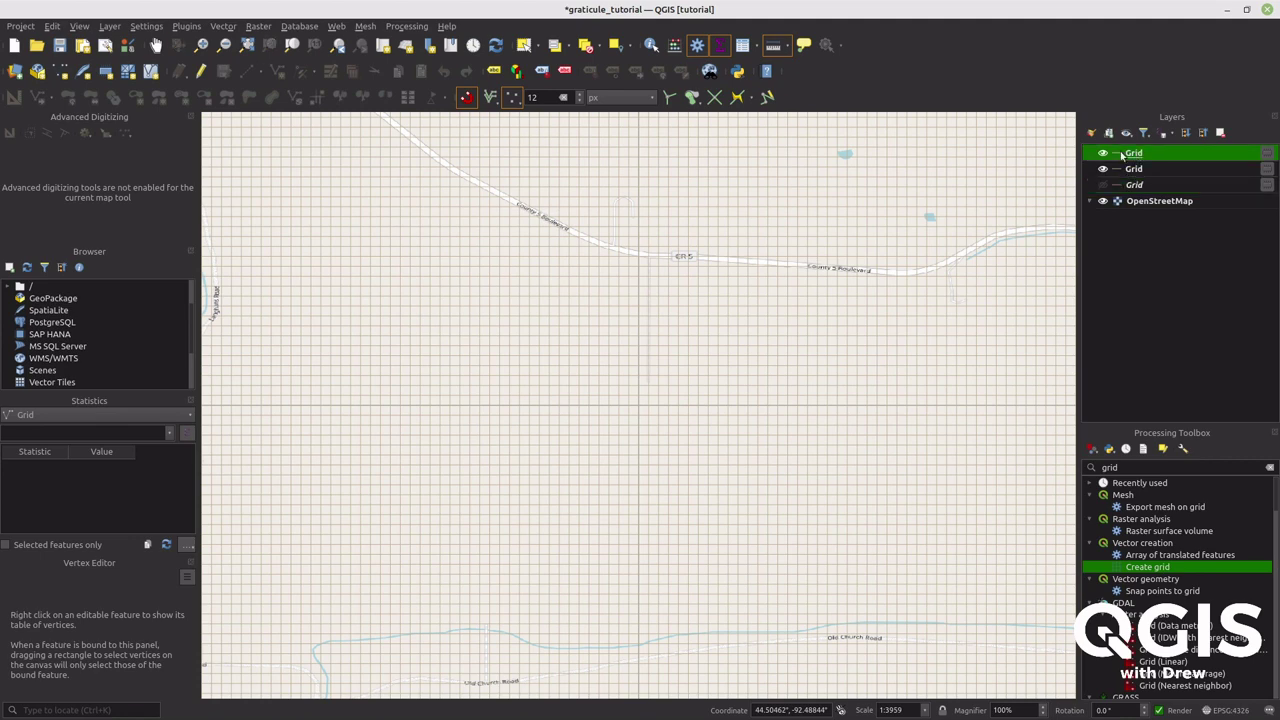
{"action": "left_click", "coordinate": [1104, 154]}
{"action": "left_click", "coordinate": [1103, 154]}
{"action": "right_click", "coordinate": [1146, 155]}
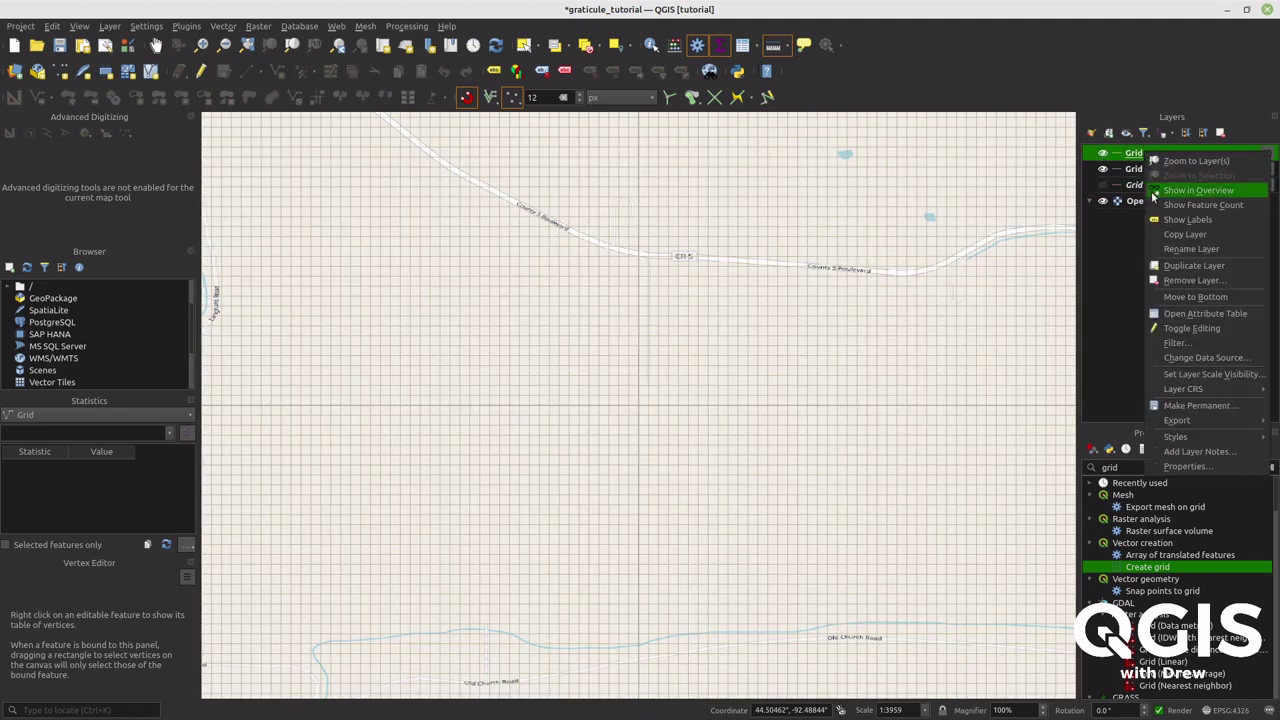
{"action": "left_click", "coordinate": [1186, 251]}
{"action": "type", "text": "Seconds"}
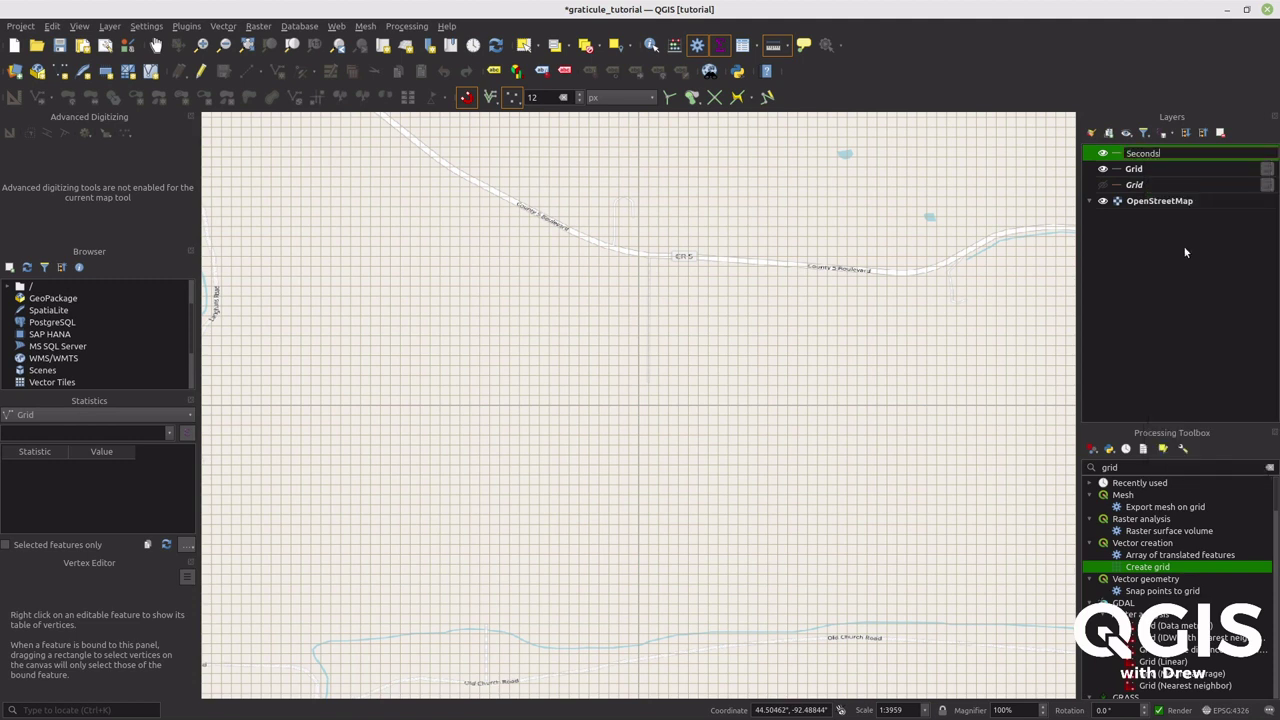
Rename the Grid layer directly beneath Seconds, which holds the one-minute grid, as Minutes.
{"action": "left_click", "coordinate": [1166, 170]}
{"action": "right_click", "coordinate": [1166, 172]}
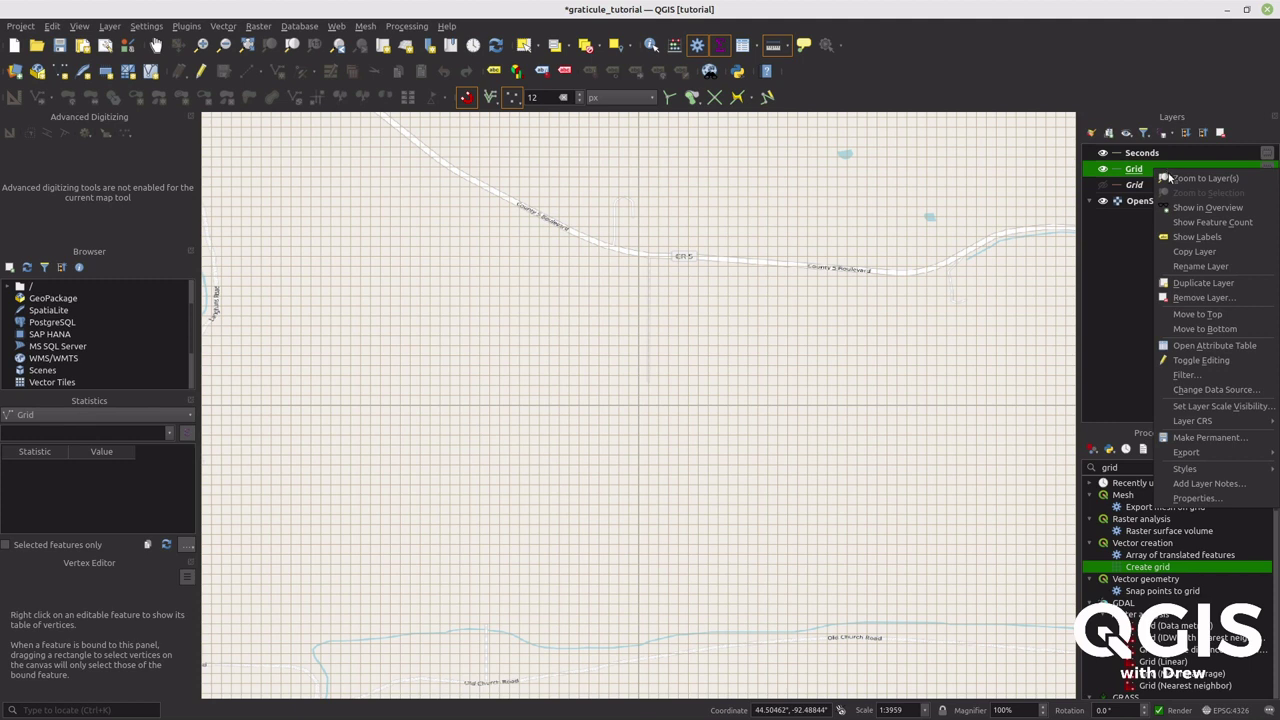
{"action": "left_click", "coordinate": [1200, 263]}
{"action": "type", "text": "Minut"}
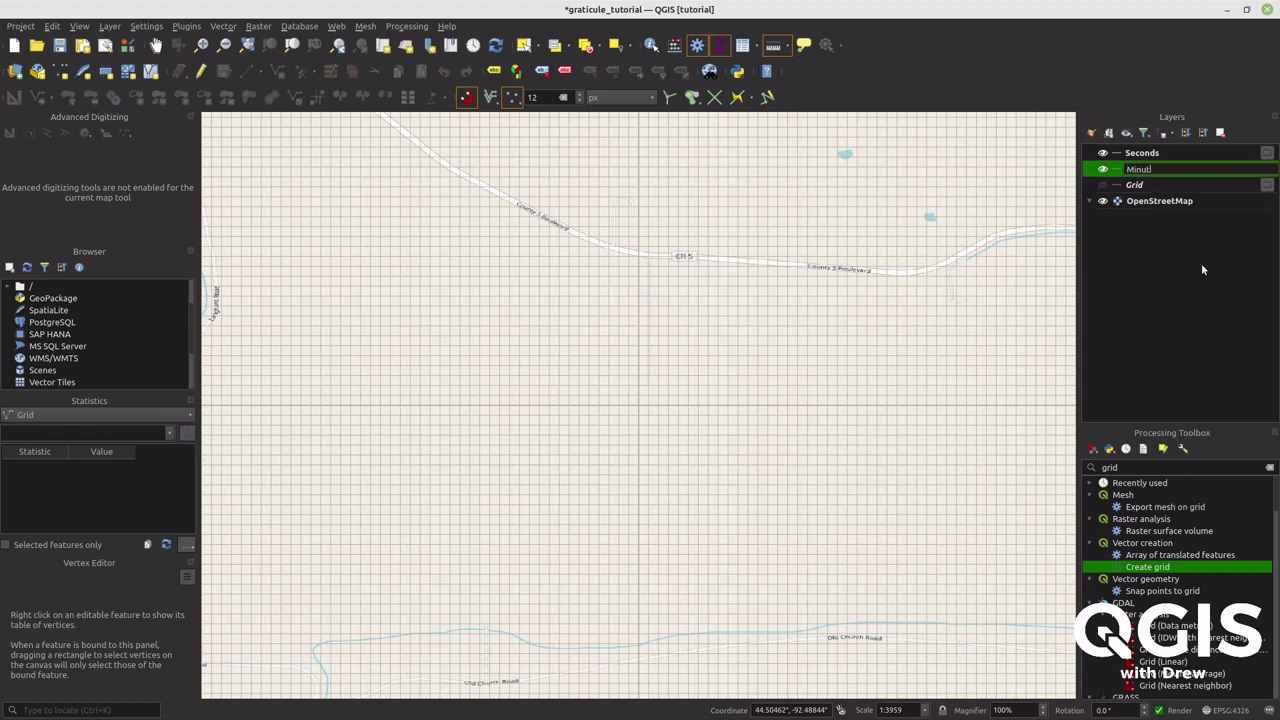
{"action": "type", "text": "es"}
{"action": "key", "text": "Return"}
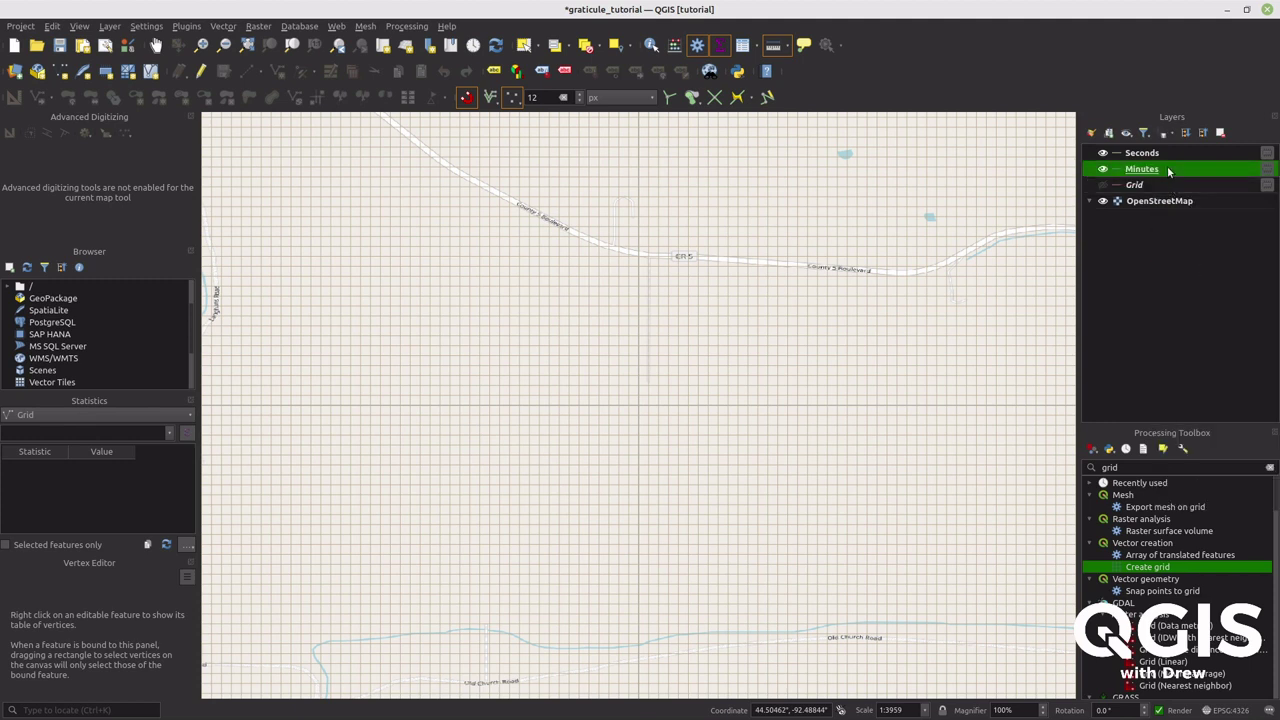
Hide the Seconds layer, leaving the Minutes grid displayed over the base map.
{"action": "left_click", "coordinate": [1103, 153]}
{"action": "left_click", "coordinate": [1103, 153]}
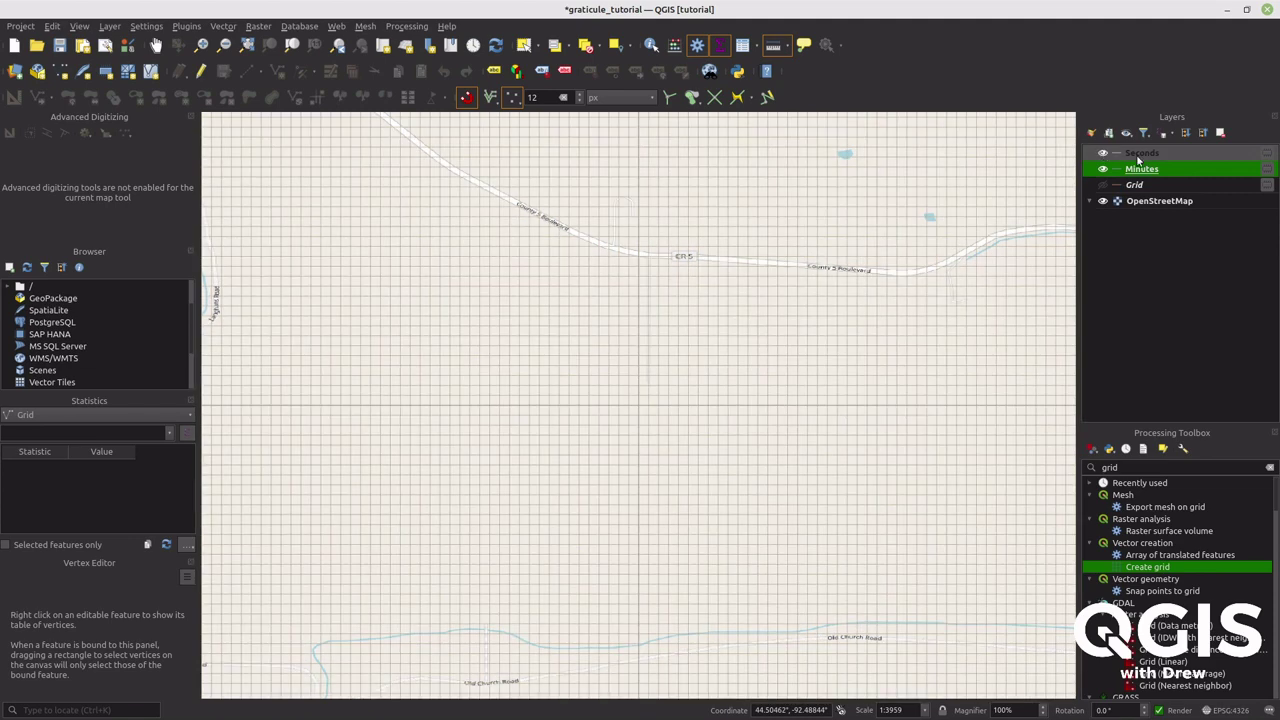
{"action": "left_click", "coordinate": [1143, 155]}
{"action": "mouse_move", "coordinate": [1143, 158]}
{"action": "left_mouse_down"}
{"action": "mouse_move", "coordinate": [1133, 166]}
{"action": "mouse_move", "coordinate": [1145, 158]}
{"action": "left_mouse_up"}
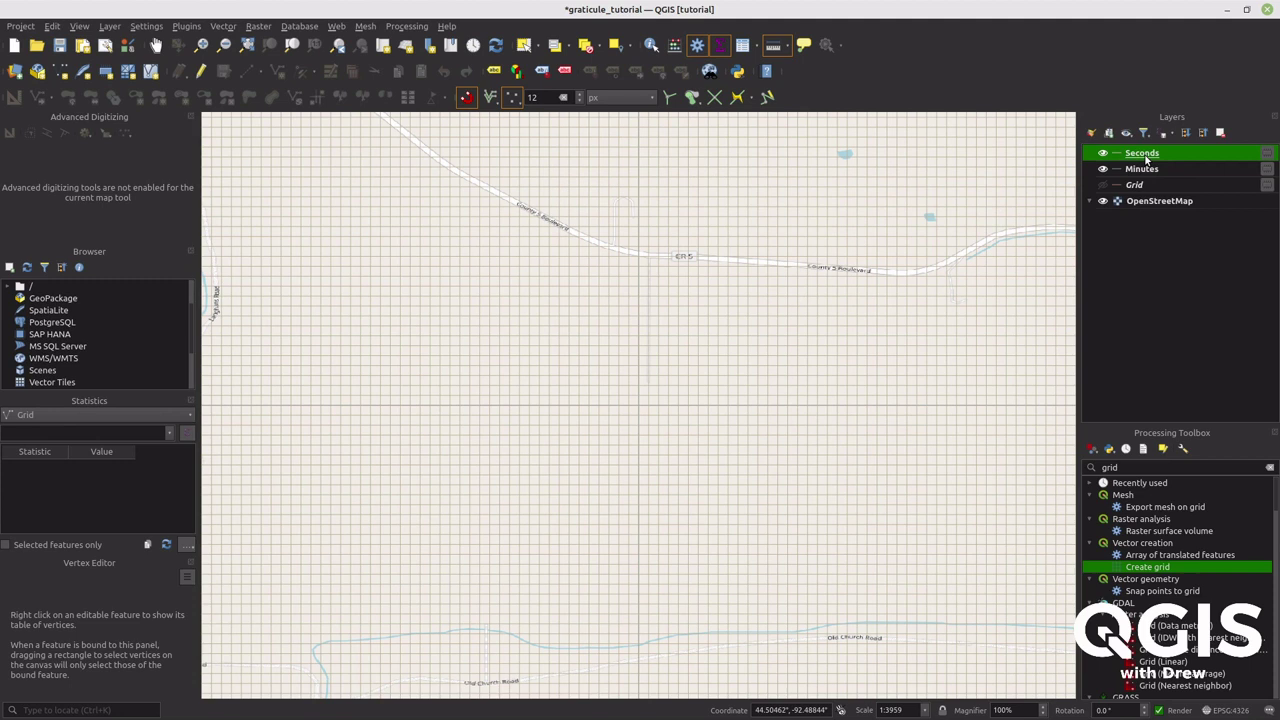
{"action": "left_click", "coordinate": [1103, 153]}
Open the Minutes layer's attribute table for editing and add a text field named leftdms with length 20.
{"action": "left_click", "coordinate": [1143, 170]}
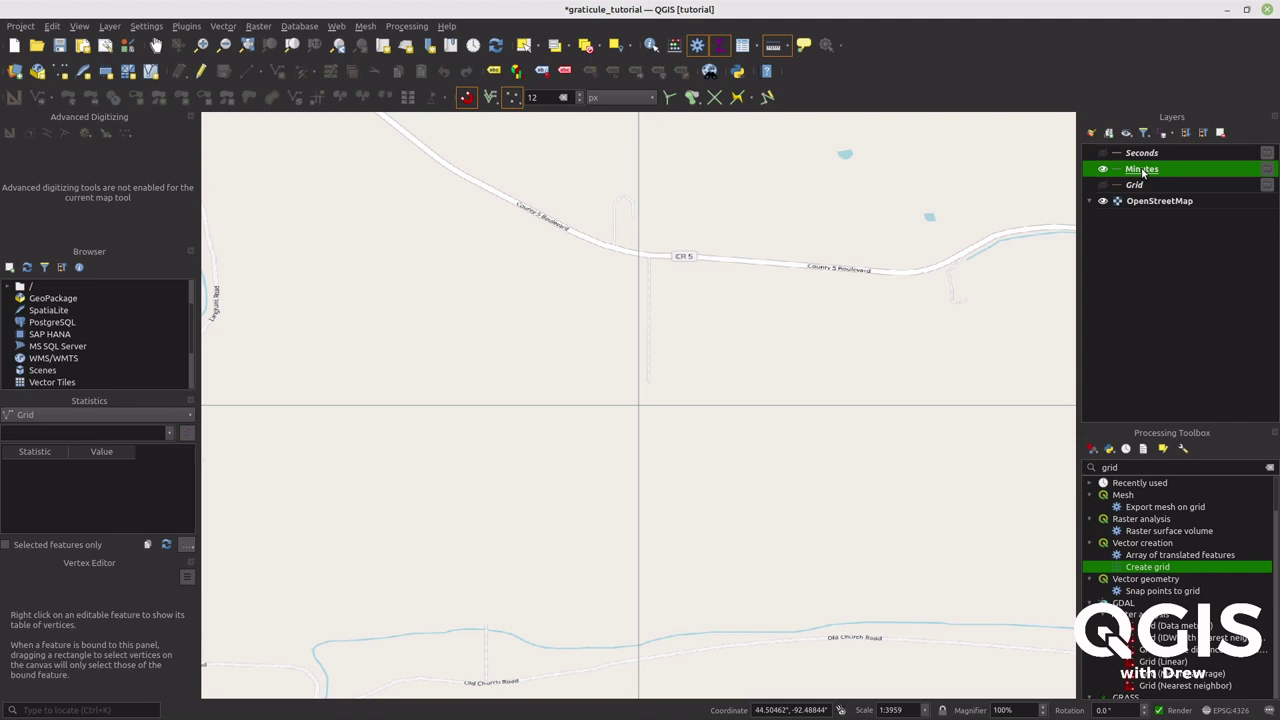
{"action": "left_click", "coordinate": [742, 46]}
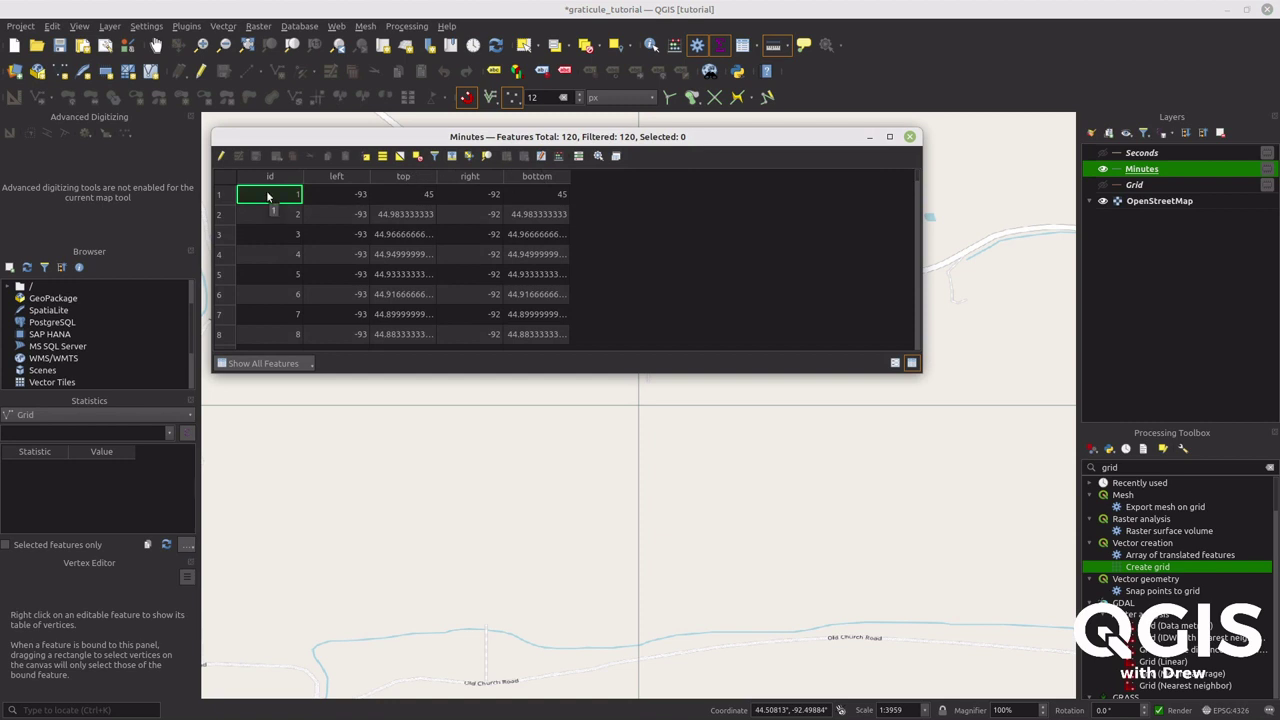
{"action": "left_click", "coordinate": [221, 156]}
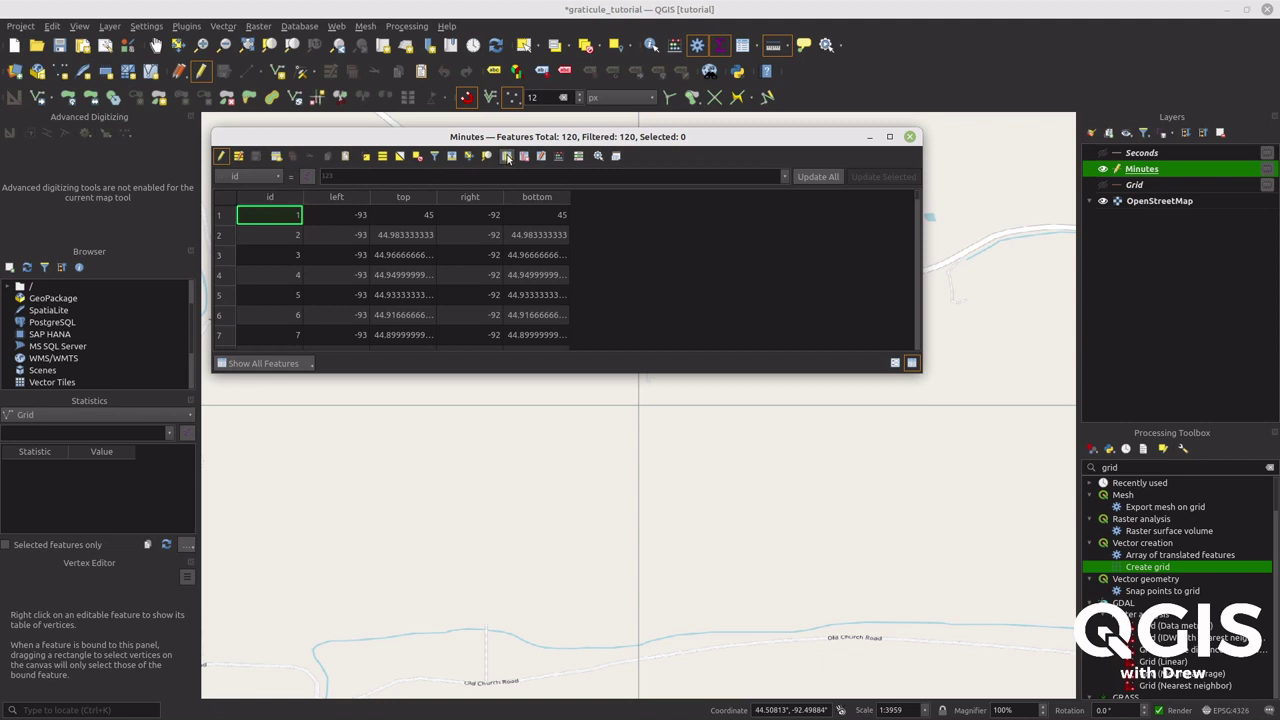
{"action": "left_click", "coordinate": [507, 156]}
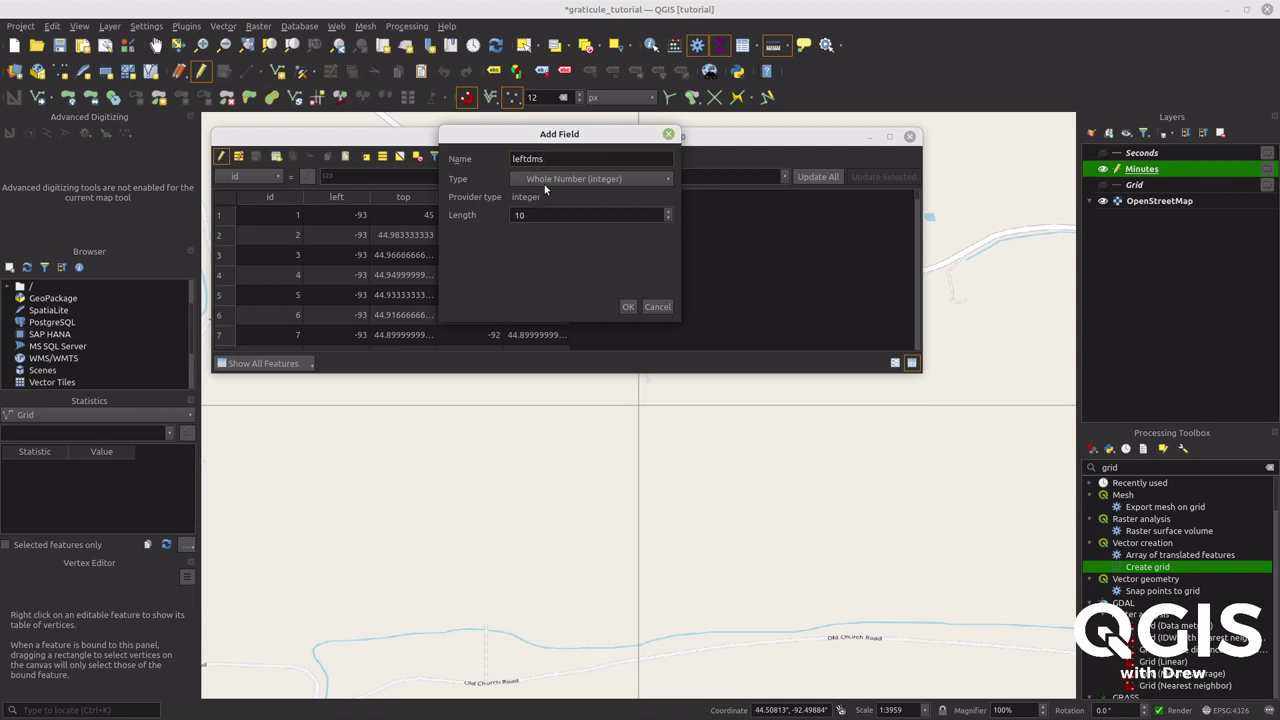
{"action": "left_click", "coordinate": [545, 181]}
{"action": "double_click", "coordinate": [550, 214]}
{"action": "type", "text": "20"}
{"action": "left_click", "coordinate": [627, 306]}
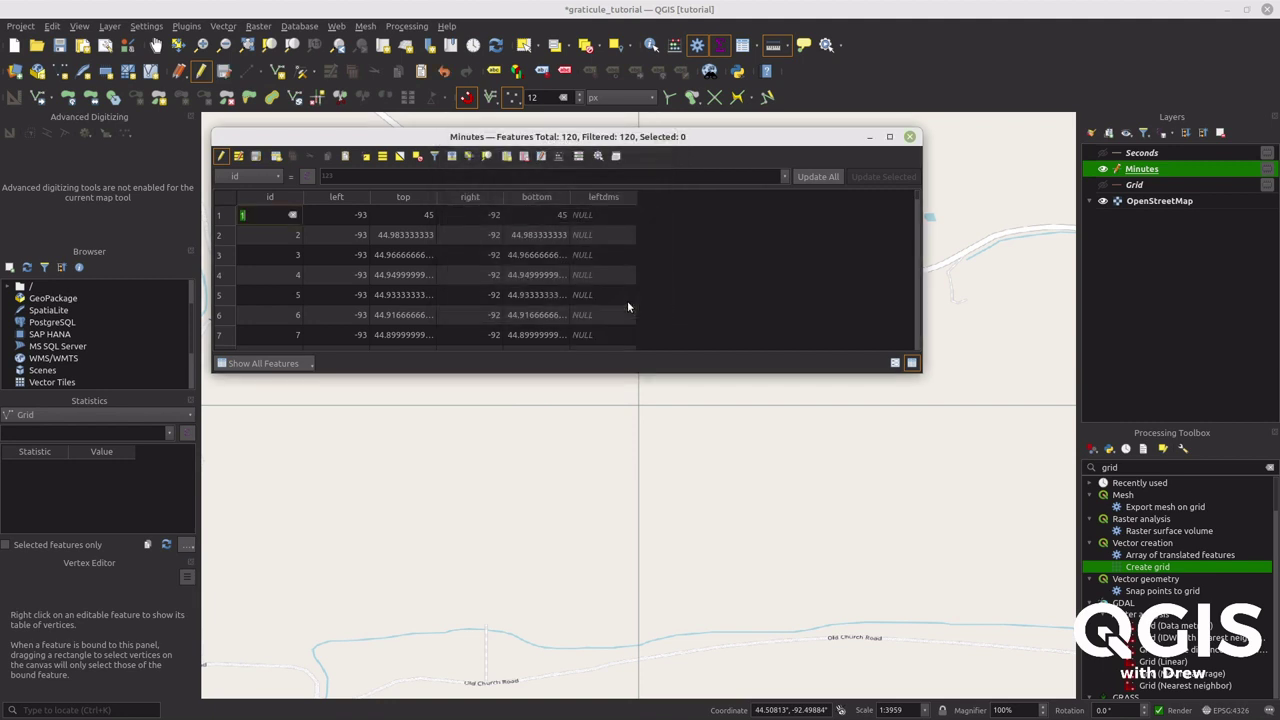
Add a second text (string) field named topdms with length 20 to the Minutes layer.
{"action": "left_click", "coordinate": [506, 155]}
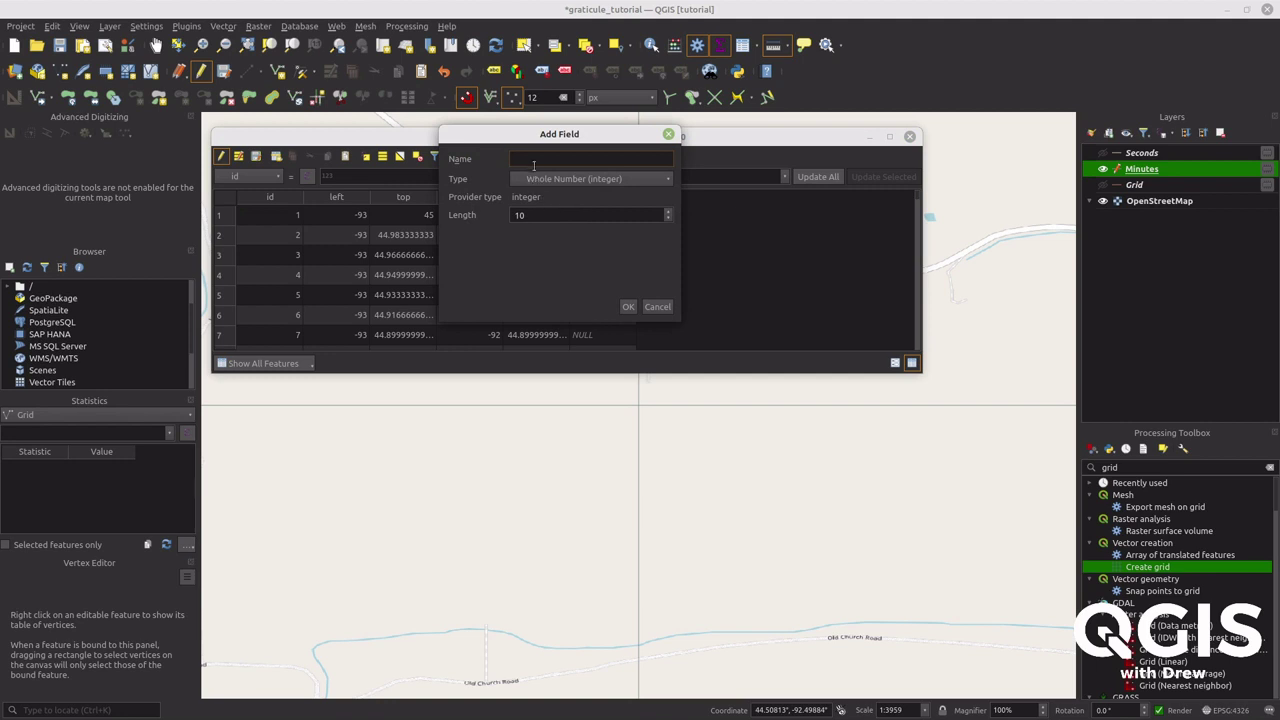
{"action": "type", "text": "topdms"}
{"action": "left_click", "coordinate": [577, 179]}
{"action": "left_click", "coordinate": [569, 209]}
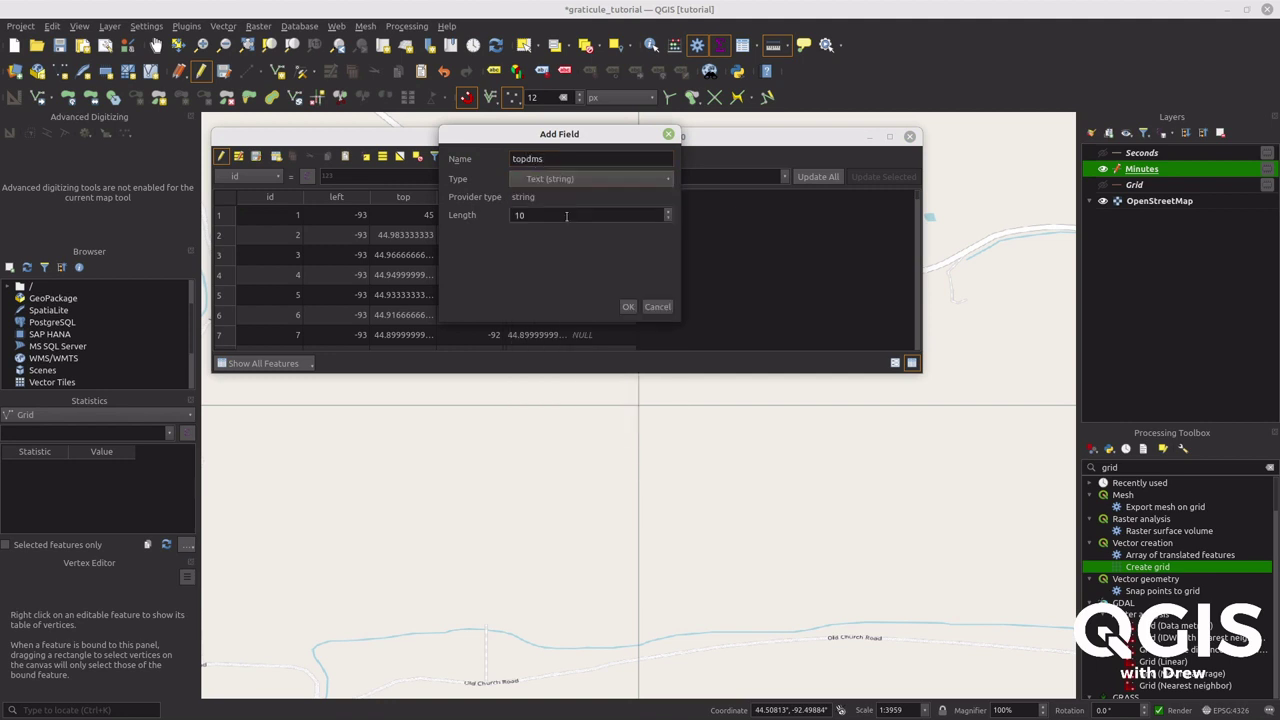
{"action": "left_click", "coordinate": [566, 216]}
{"action": "type", "text": "20"}
{"action": "left_click", "coordinate": [628, 306]}
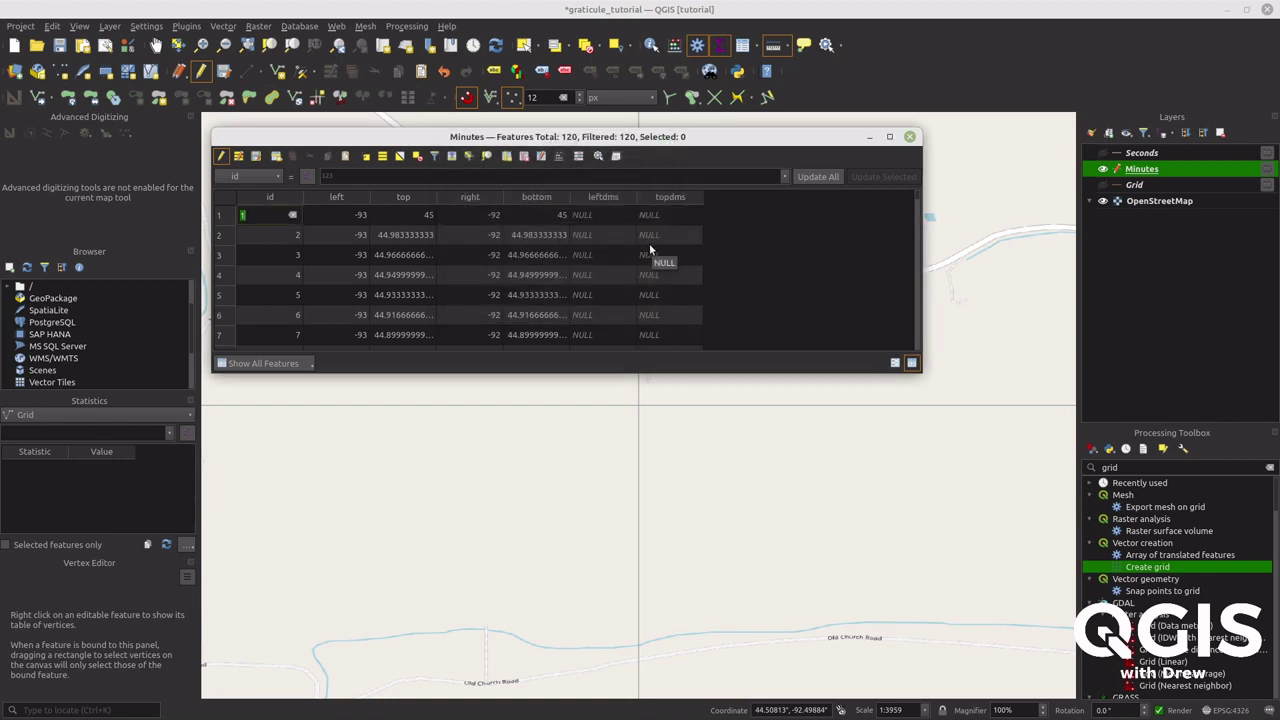
Fill the leftdms field of all Minutes features using the saved user expression long_label.
{"action": "left_click", "coordinate": [252, 176]}
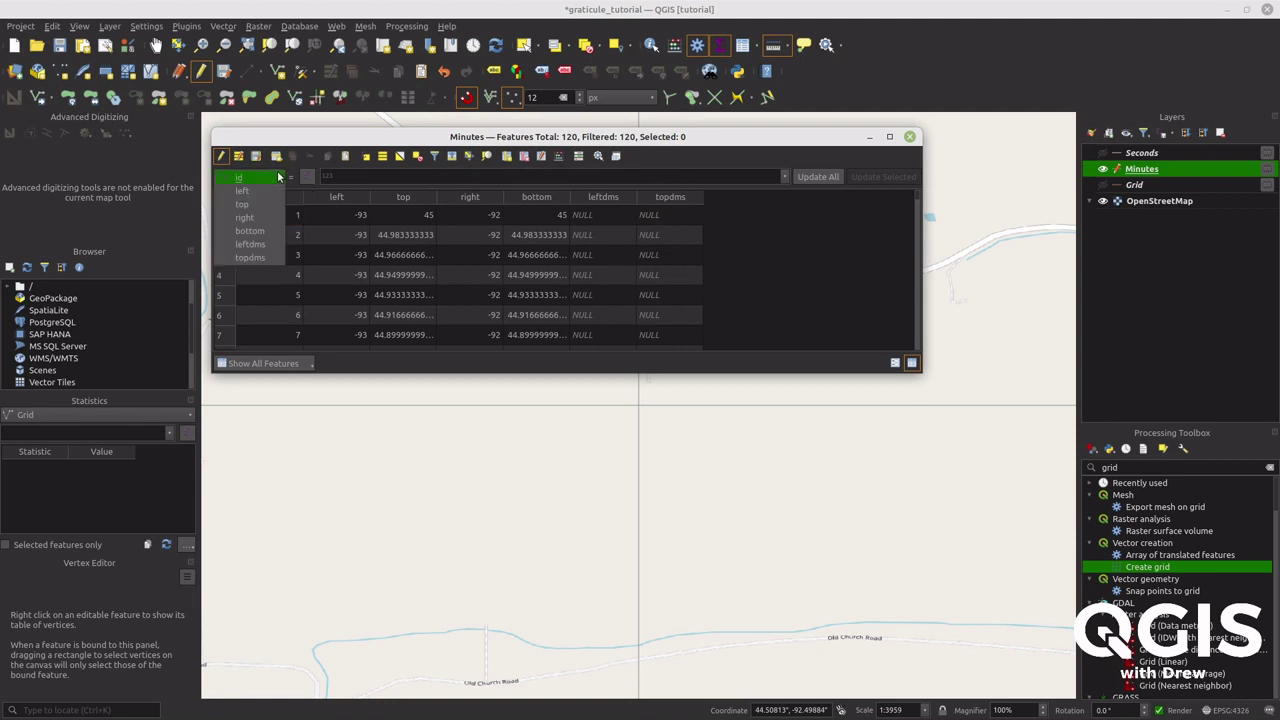
{"action": "left_click", "coordinate": [259, 245]}
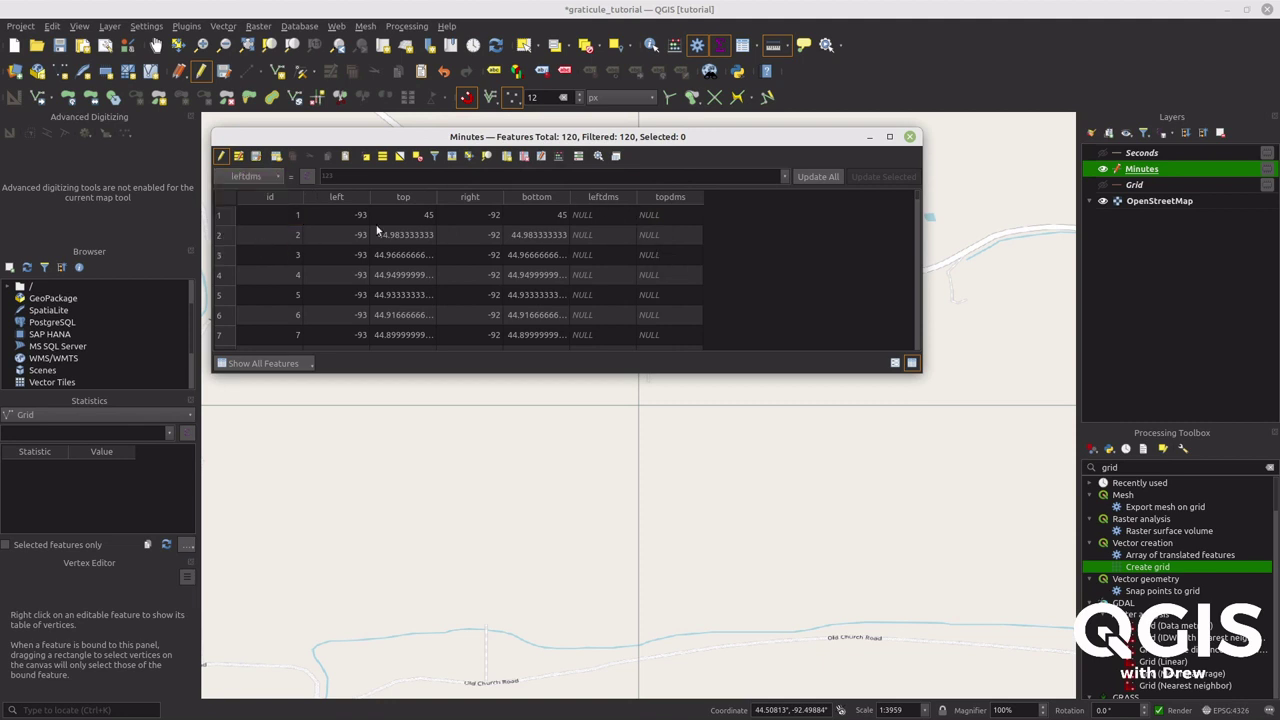
{"action": "left_click", "coordinate": [362, 175]}
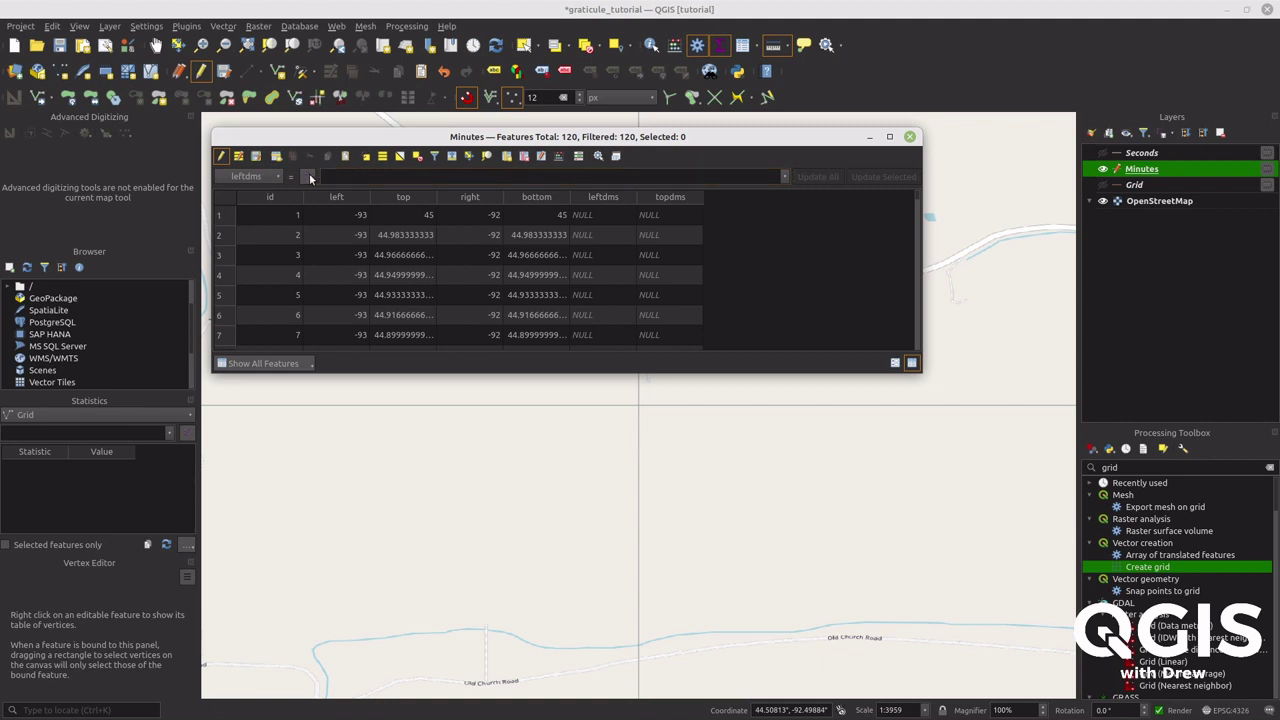
{"action": "left_click", "coordinate": [309, 175]}
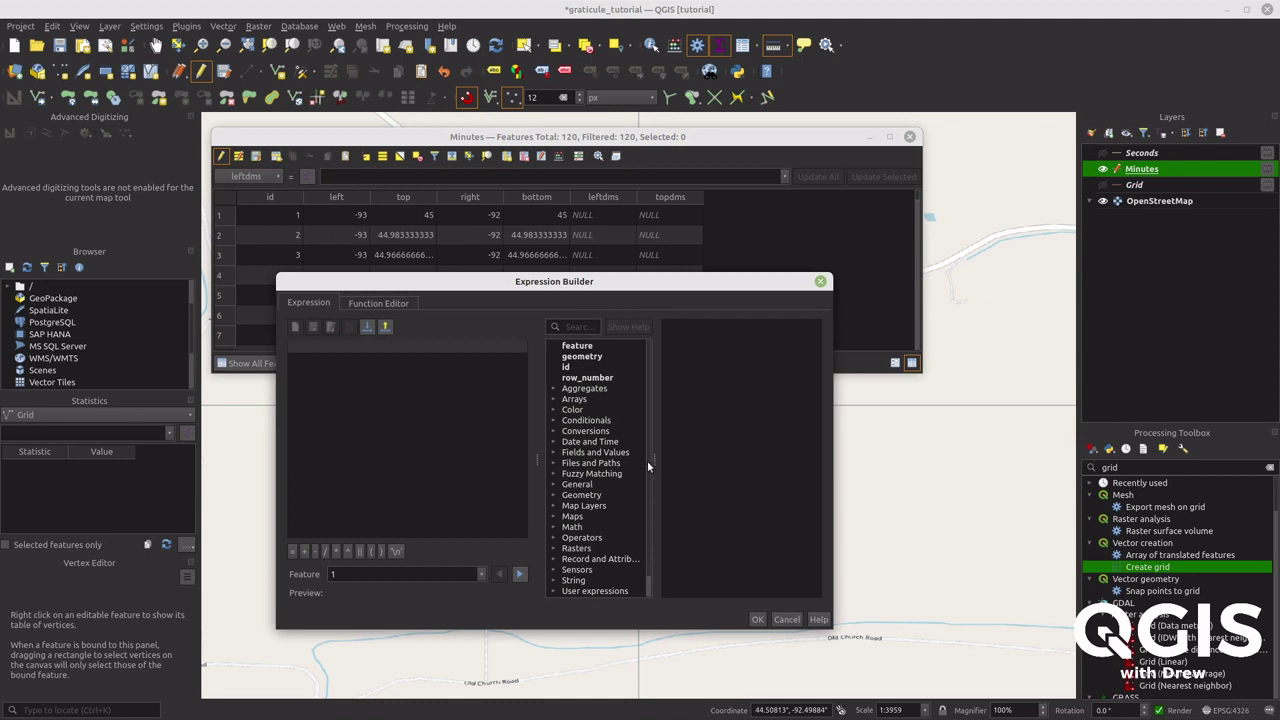
{"action": "scroll", "coordinate": [648, 500], "scroll_direction": "down", "scroll_amount": 1}
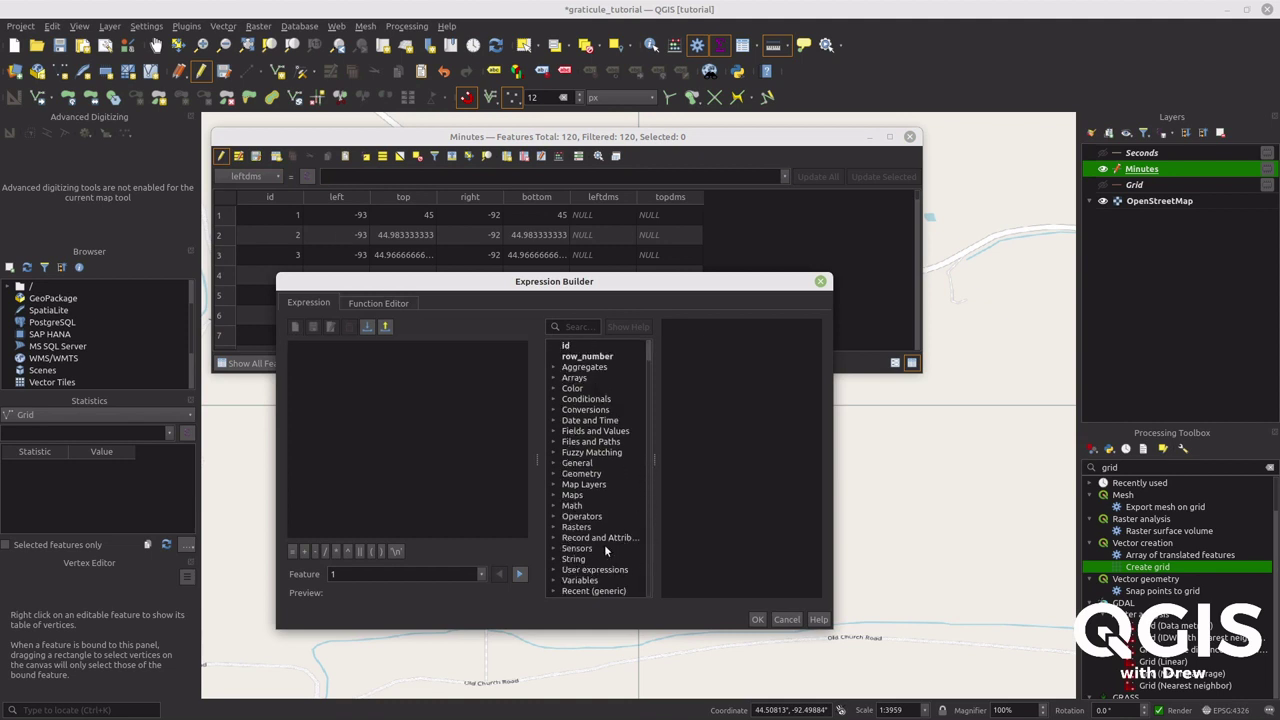
{"action": "left_click", "coordinate": [554, 571]}
{"action": "scroll", "coordinate": [648, 520], "scroll_direction": "down", "scroll_amount": 1}
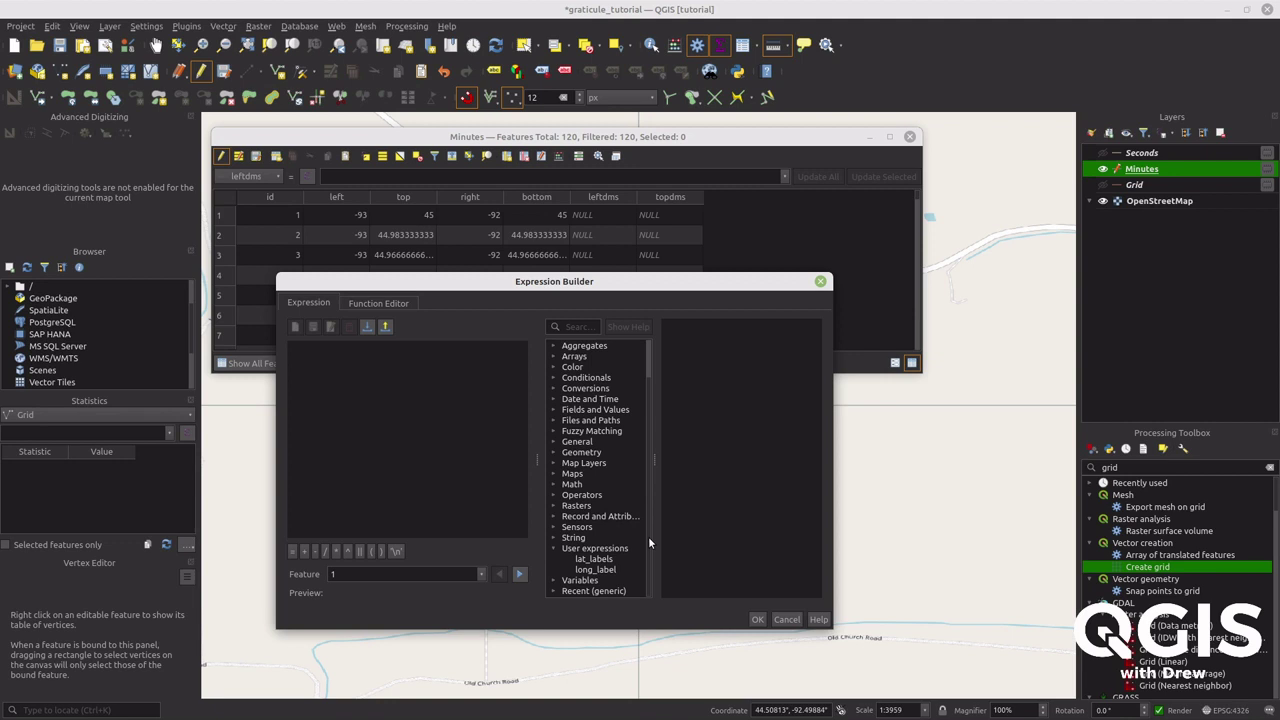
{"action": "double_click", "coordinate": [598, 569]}
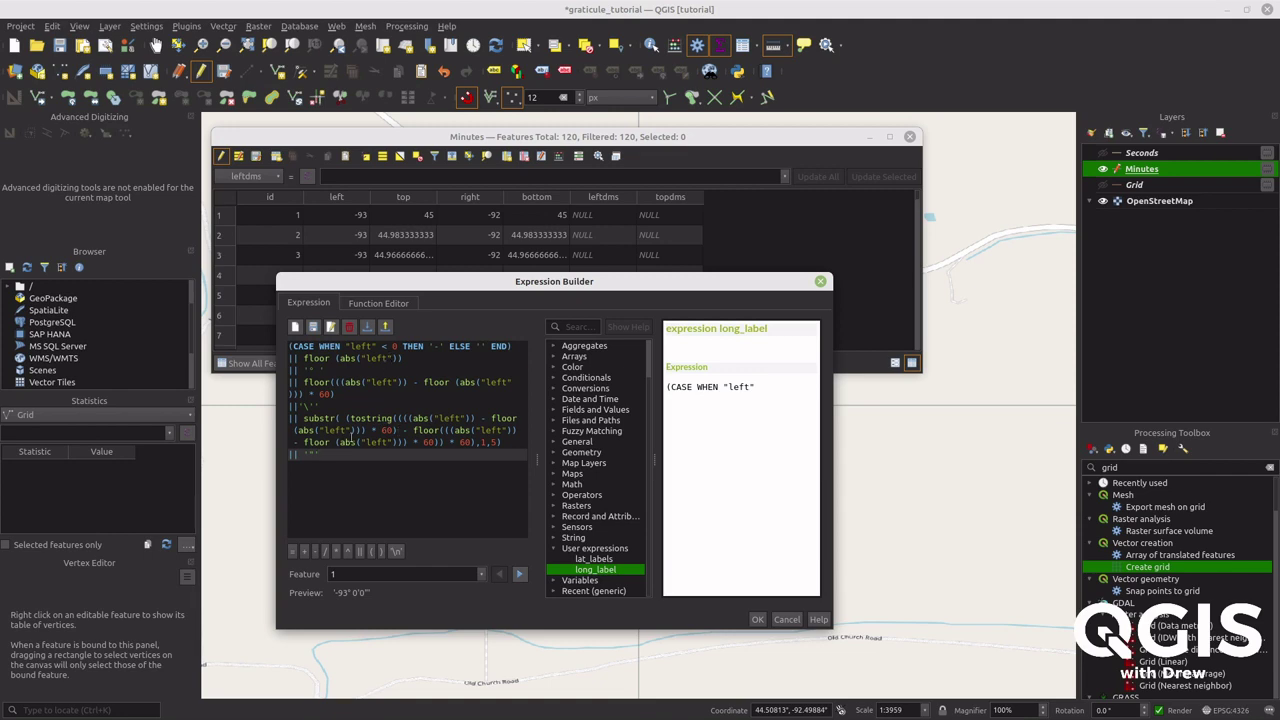
{"action": "left_click", "coordinate": [757, 619]}
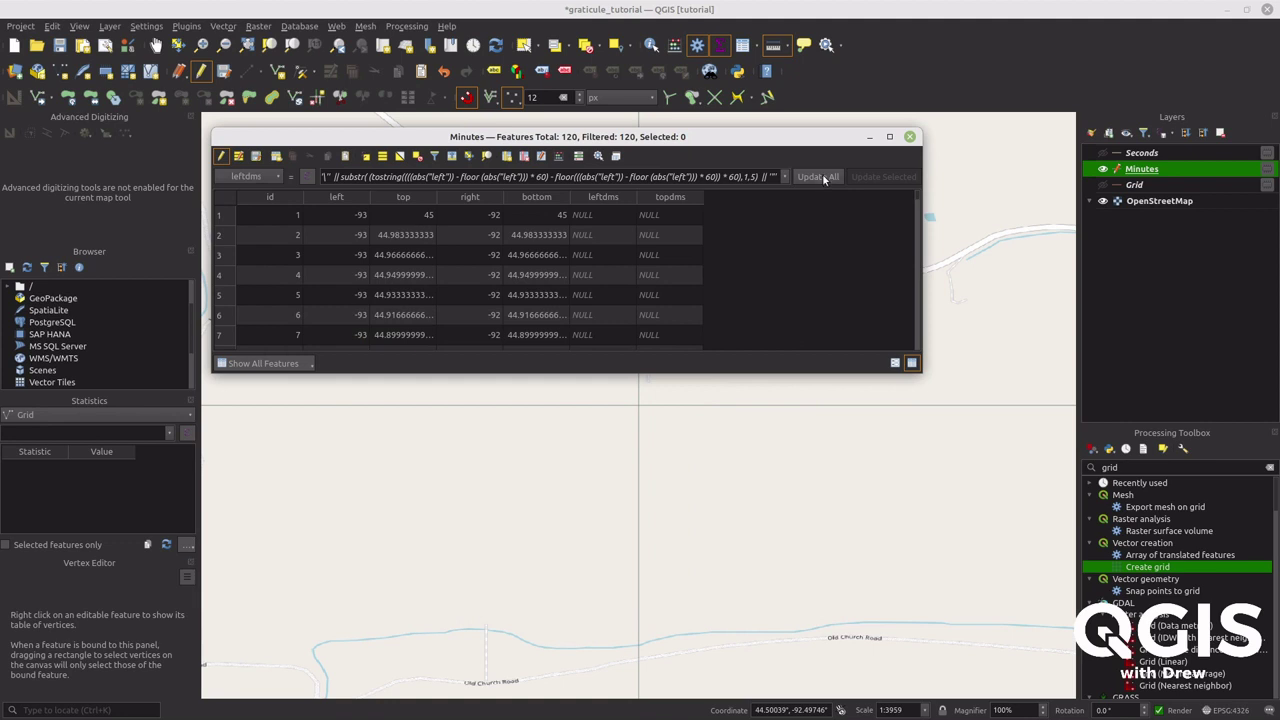
{"action": "left_click", "coordinate": [822, 177]}
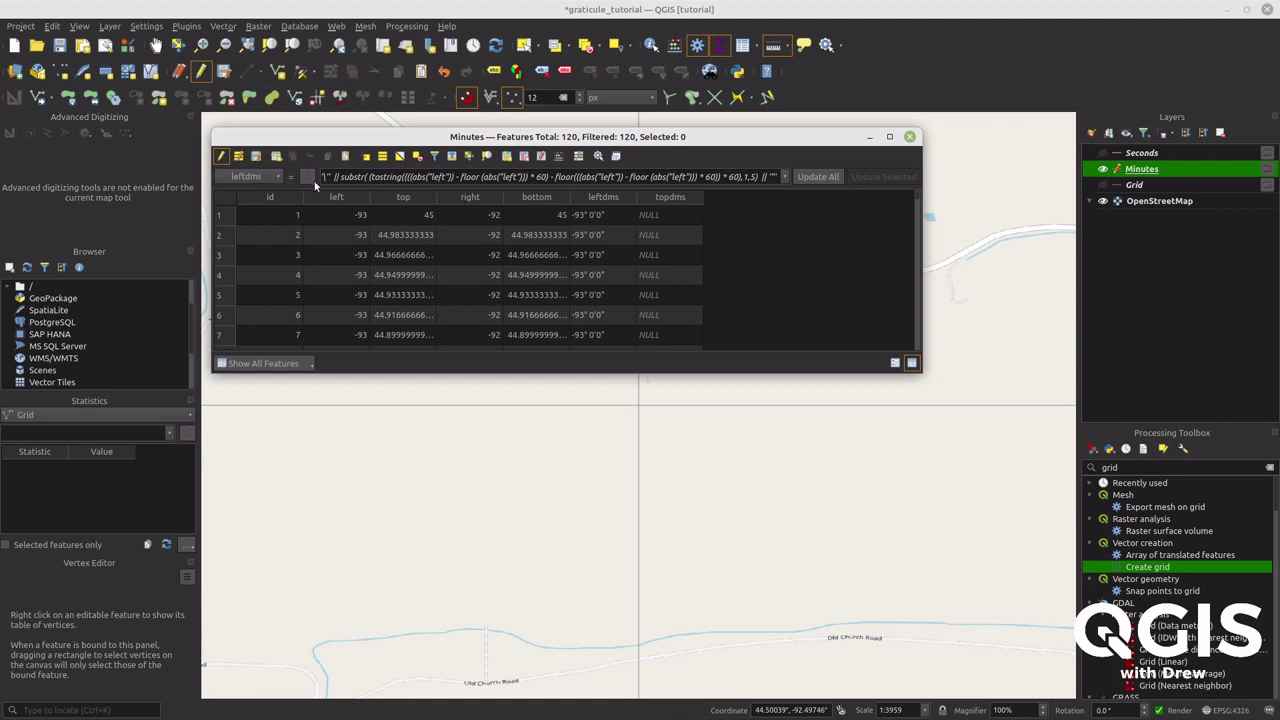
Fill the topdms field of all Minutes features using the saved user expression lat_labels, and save the layer edits.
{"action": "left_click", "coordinate": [278, 177]}
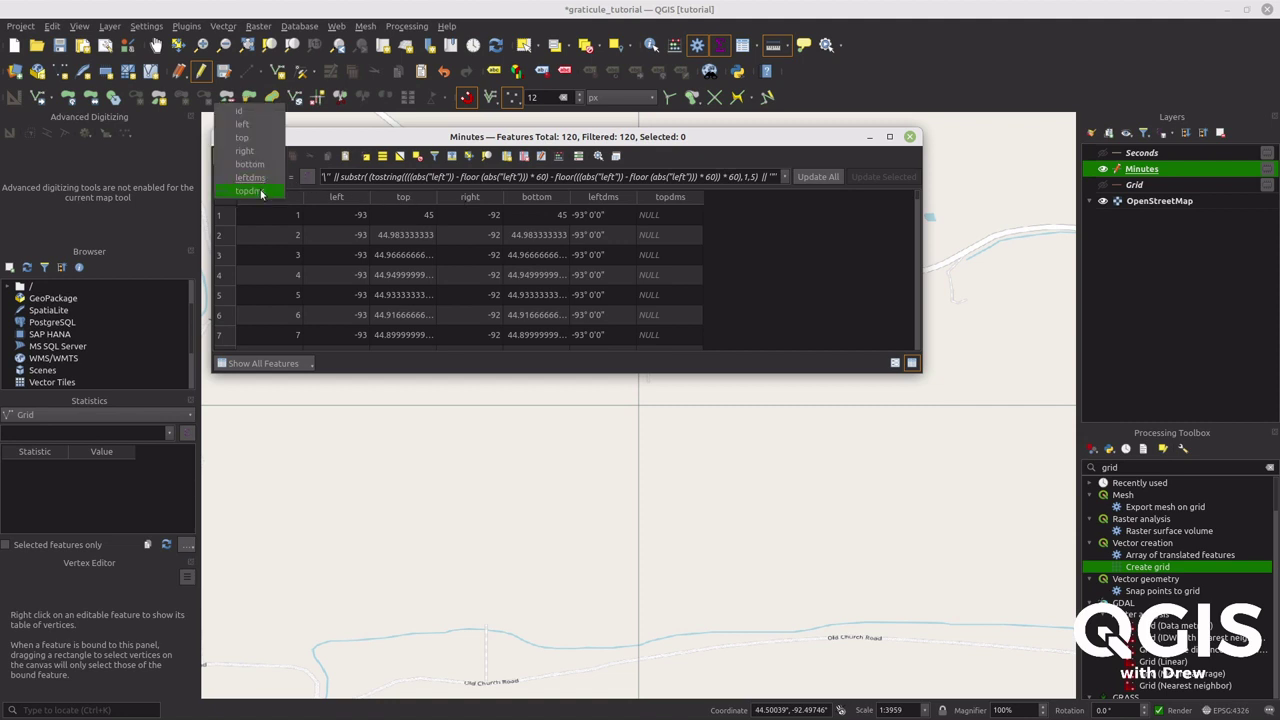
{"action": "left_click", "coordinate": [252, 190]}
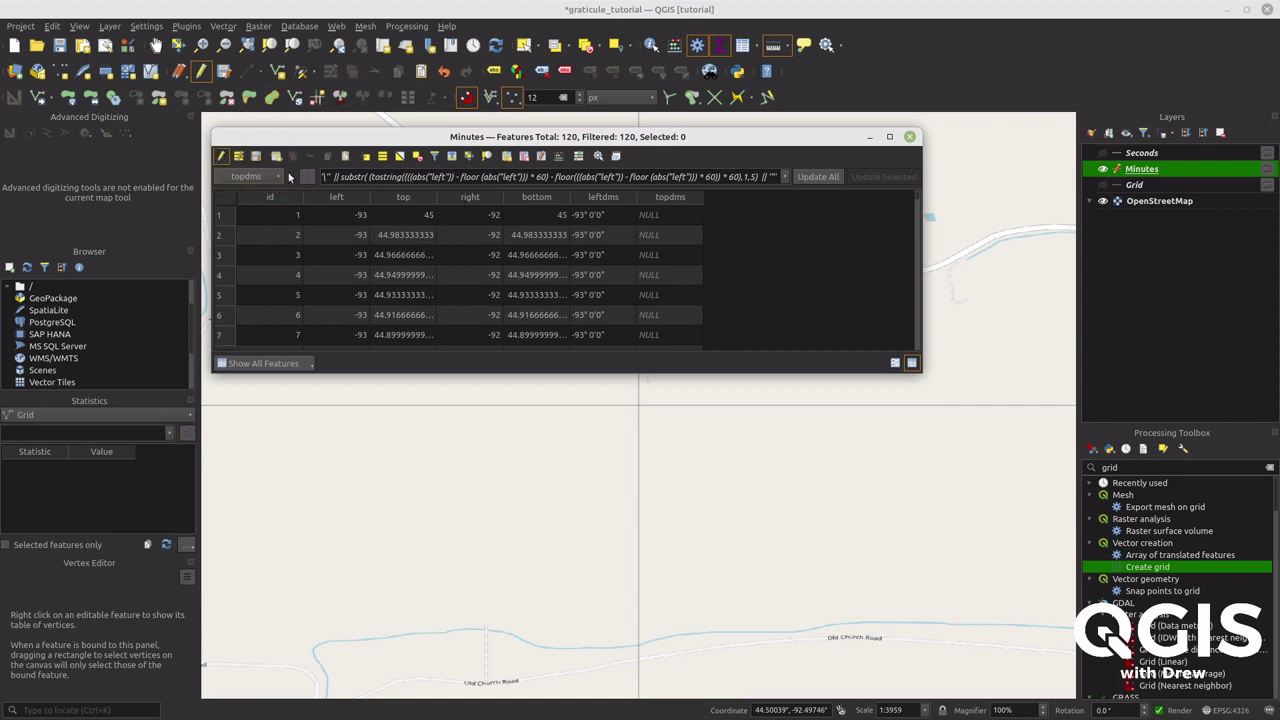
{"action": "left_click", "coordinate": [308, 177]}
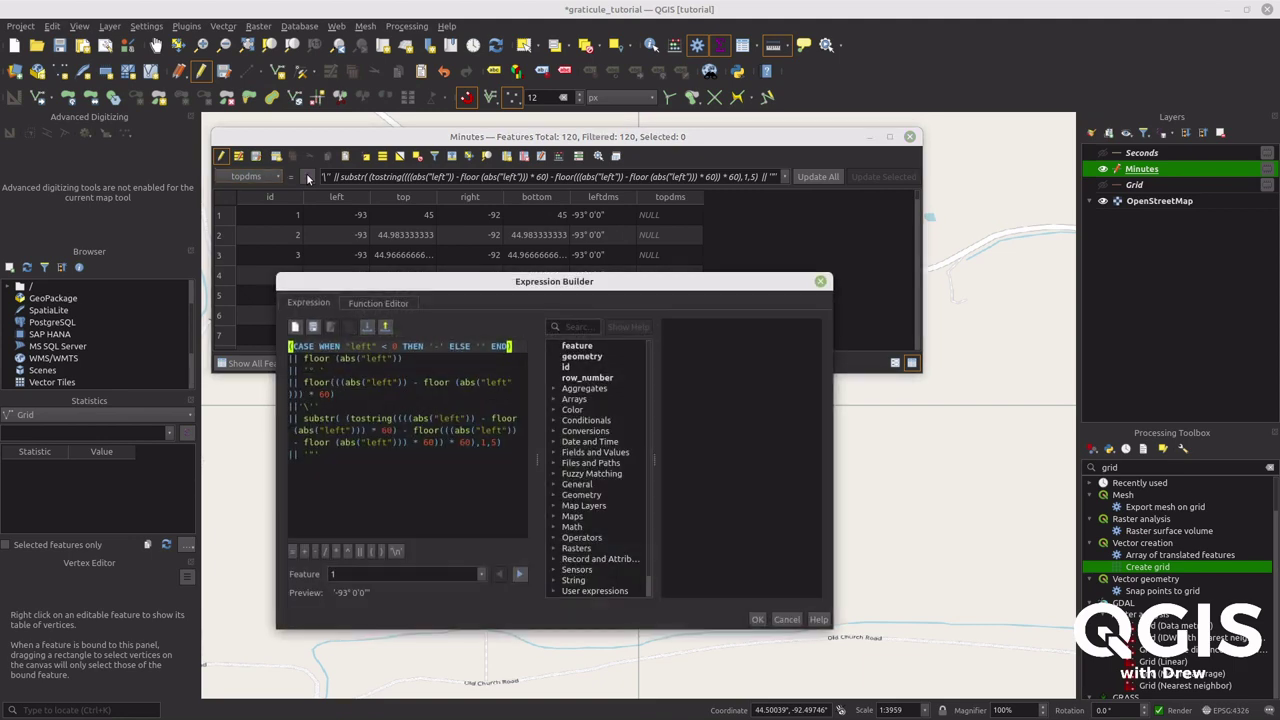
{"action": "key", "text": "ctrl+a"}
{"action": "key", "text": "Delete"}
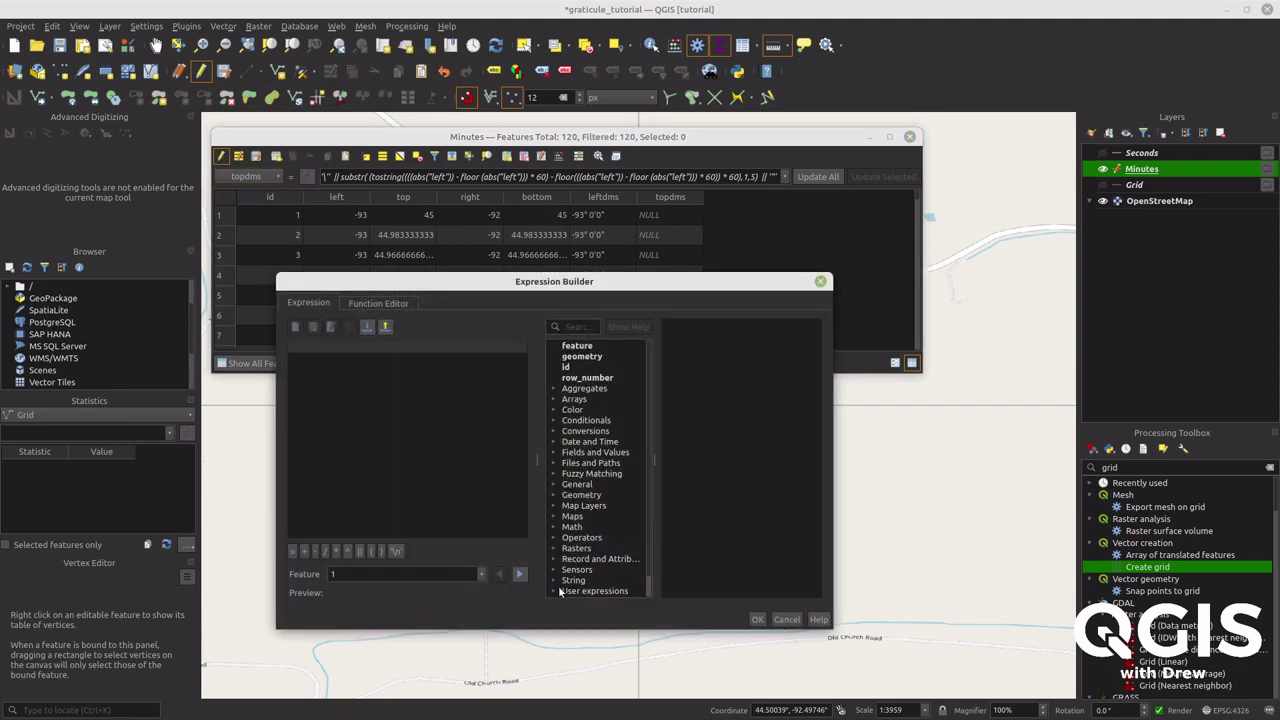
{"action": "scroll", "coordinate": [648, 560], "scroll_direction": "down", "scroll_amount": 2}
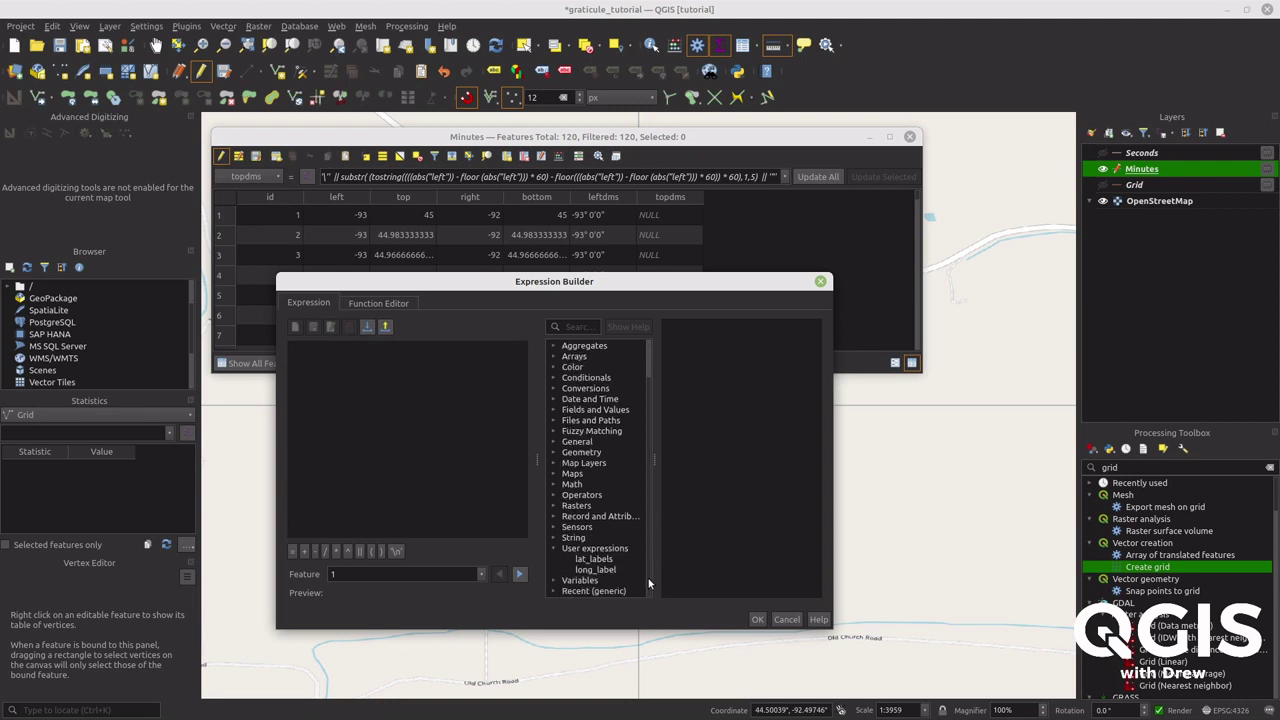
{"action": "double_click", "coordinate": [594, 558]}
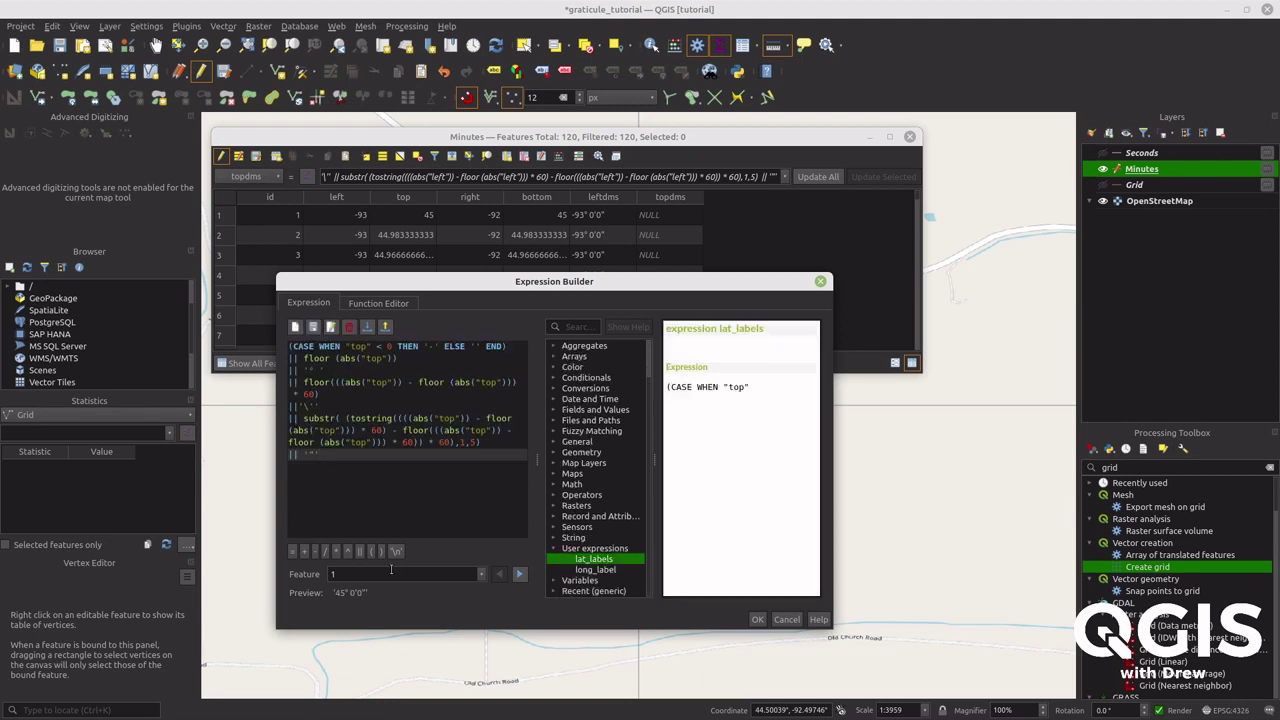
{"action": "left_click", "coordinate": [757, 619]}
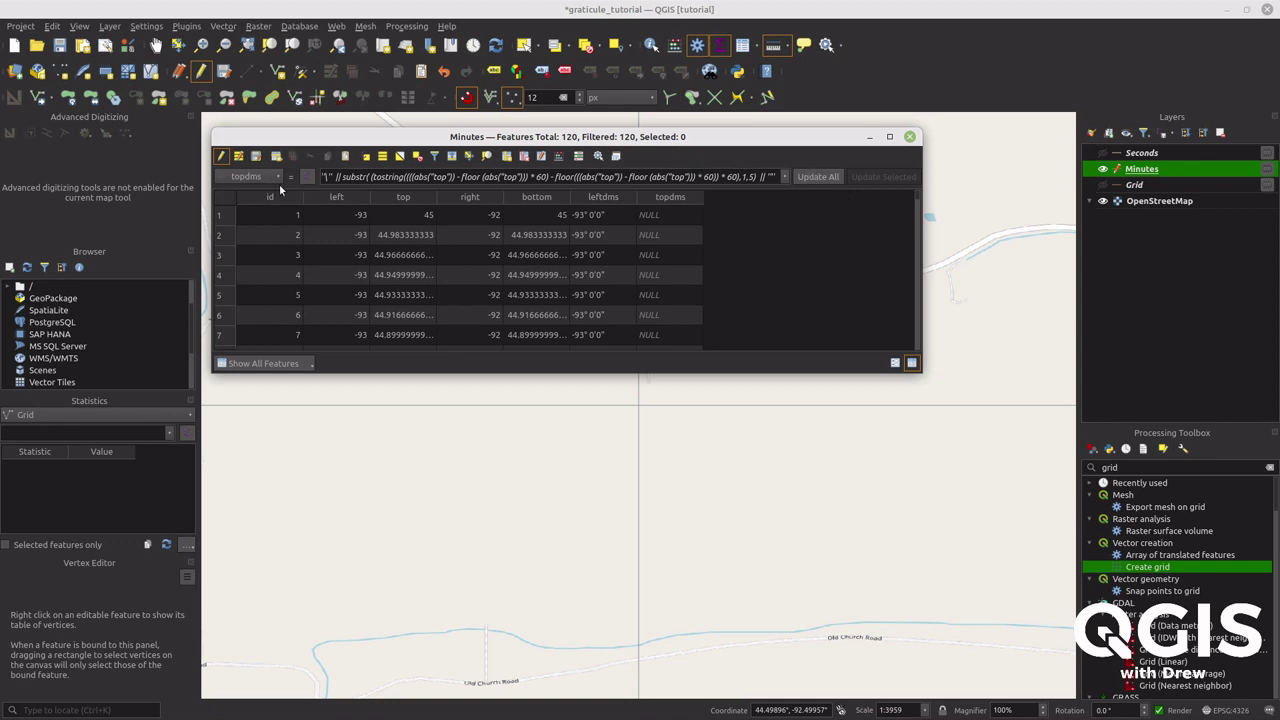
{"action": "left_click", "coordinate": [816, 177]}
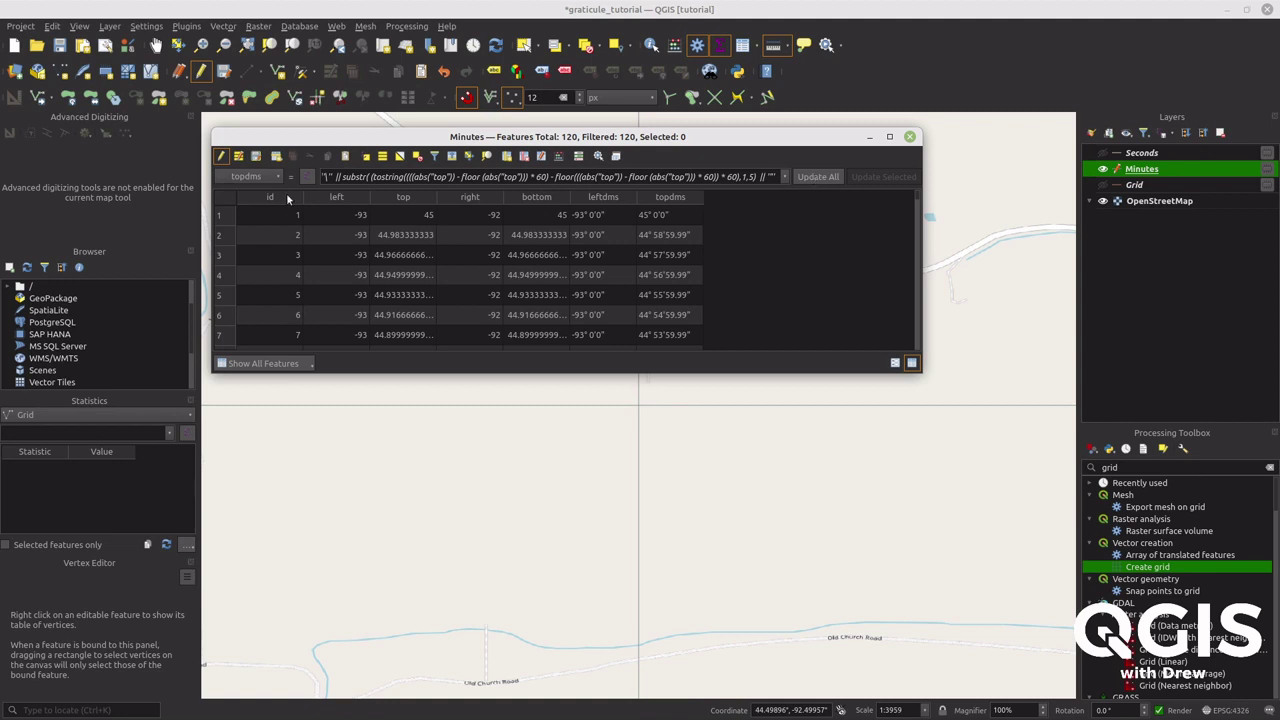
{"action": "left_click", "coordinate": [222, 157]}
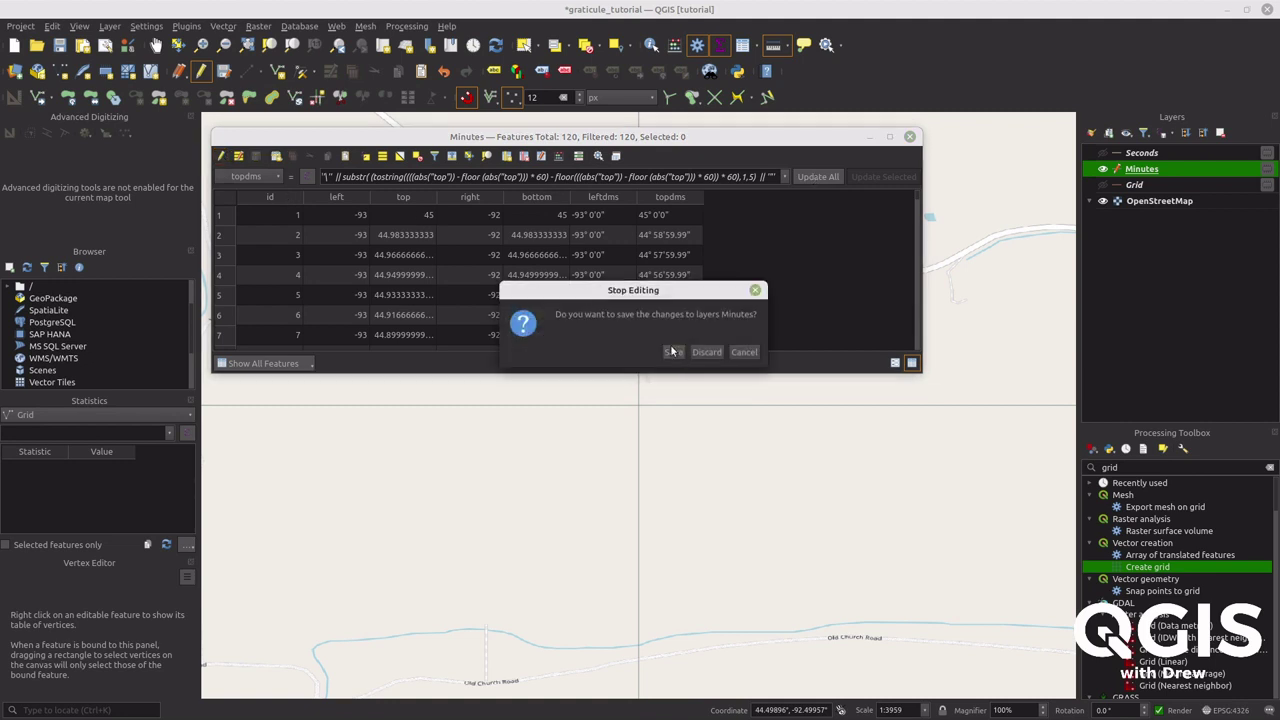
{"action": "left_click", "coordinate": [672, 351]}
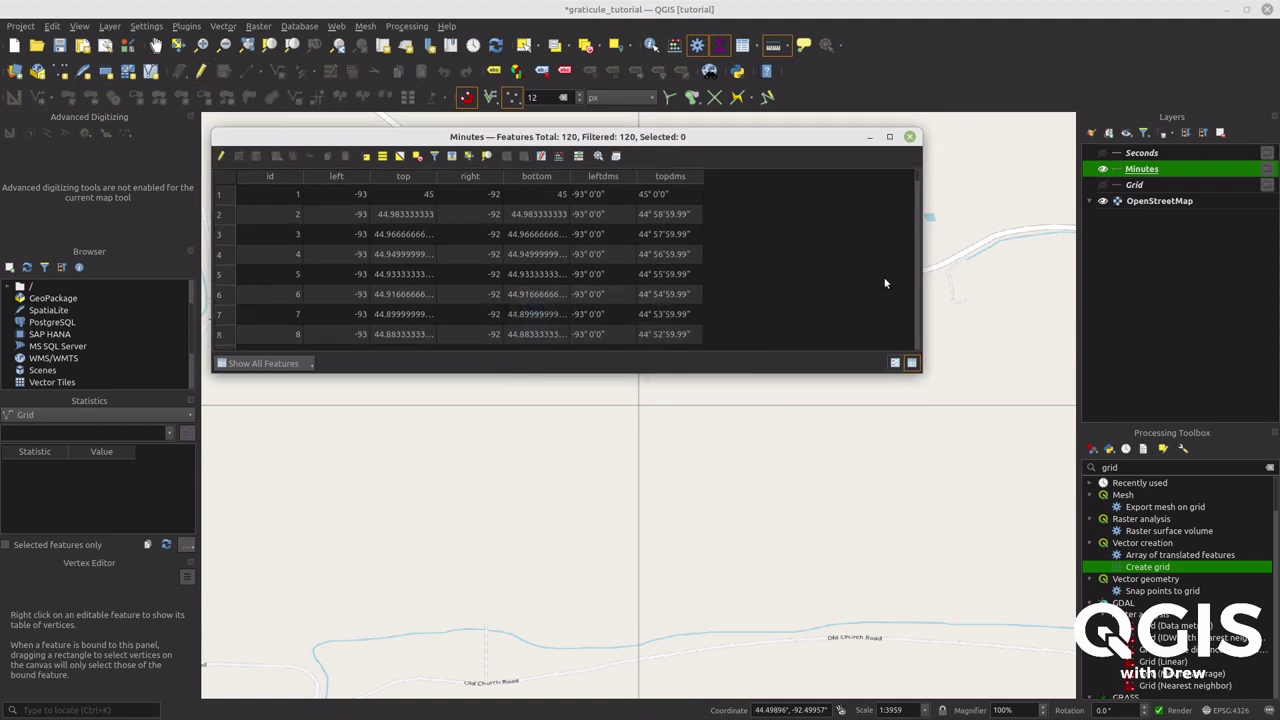
Close the attribute table and switch the Minutes layer's labels to Rule-based Labeling in its layer properties.
{"action": "left_click", "coordinate": [909, 137]}
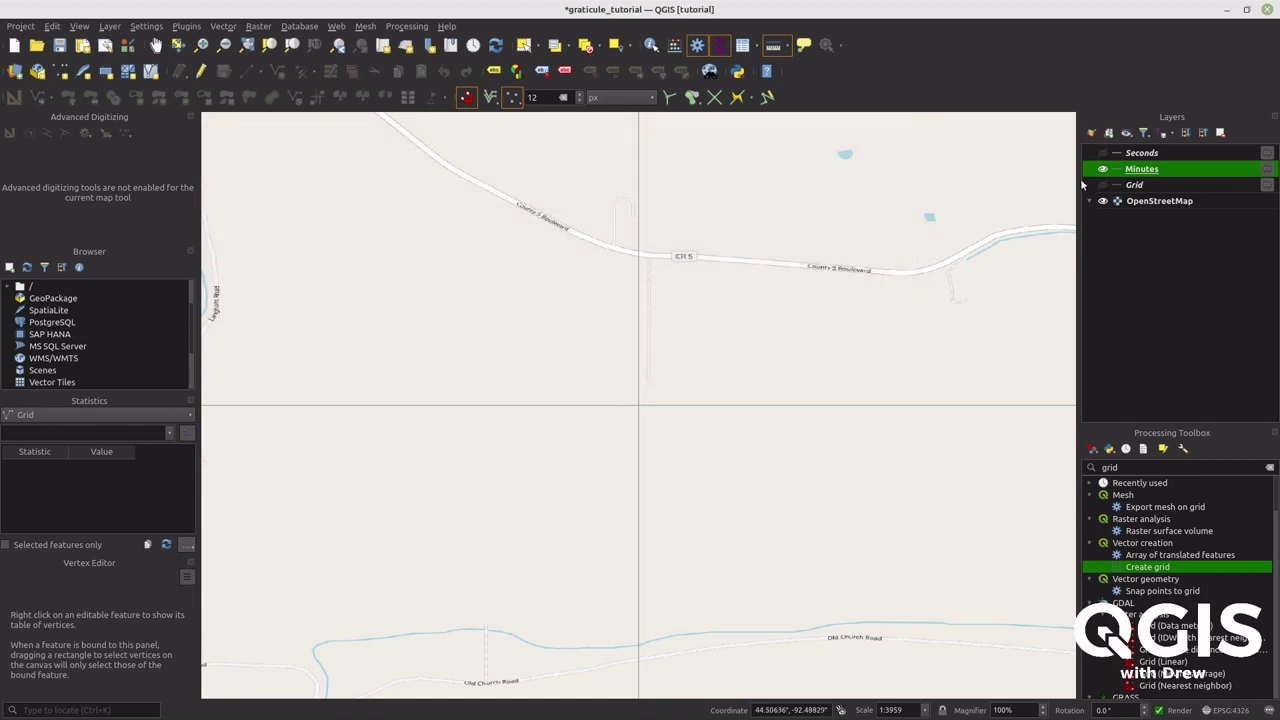
{"action": "double_click", "coordinate": [1150, 169]}
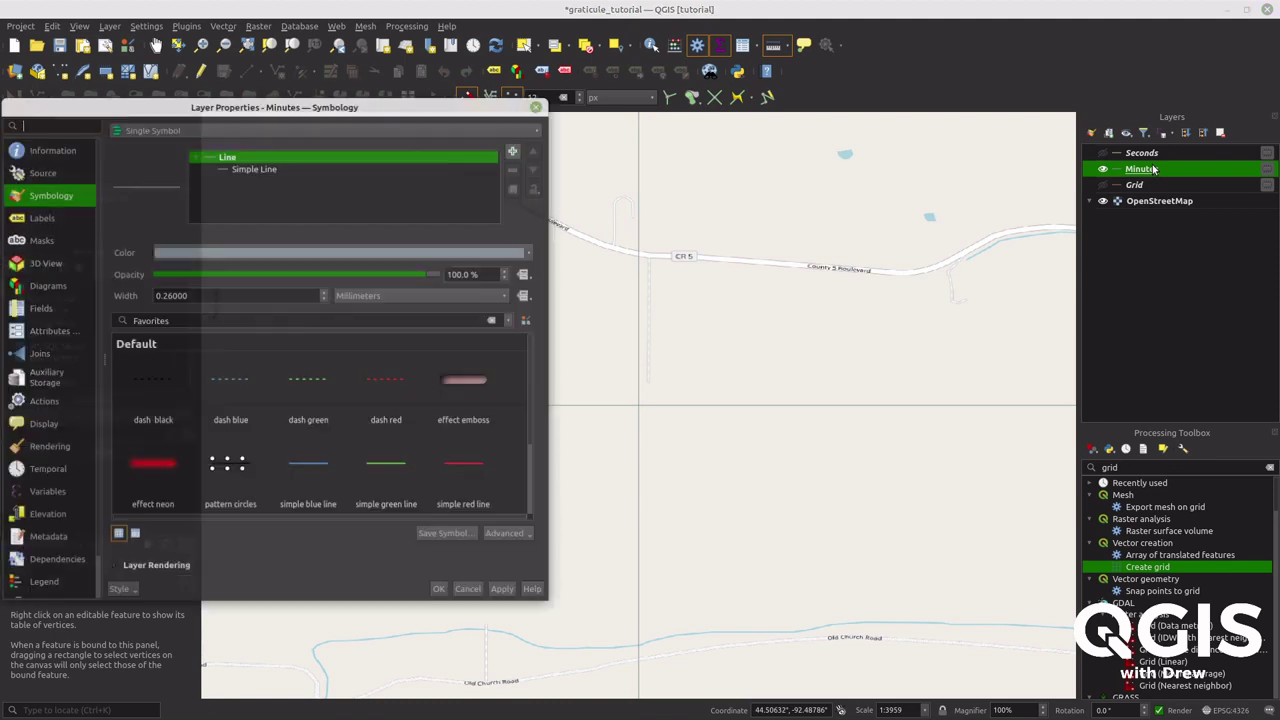
{"action": "left_click_drag", "start_coordinate": [391, 110], "coordinate": [515, 97]}
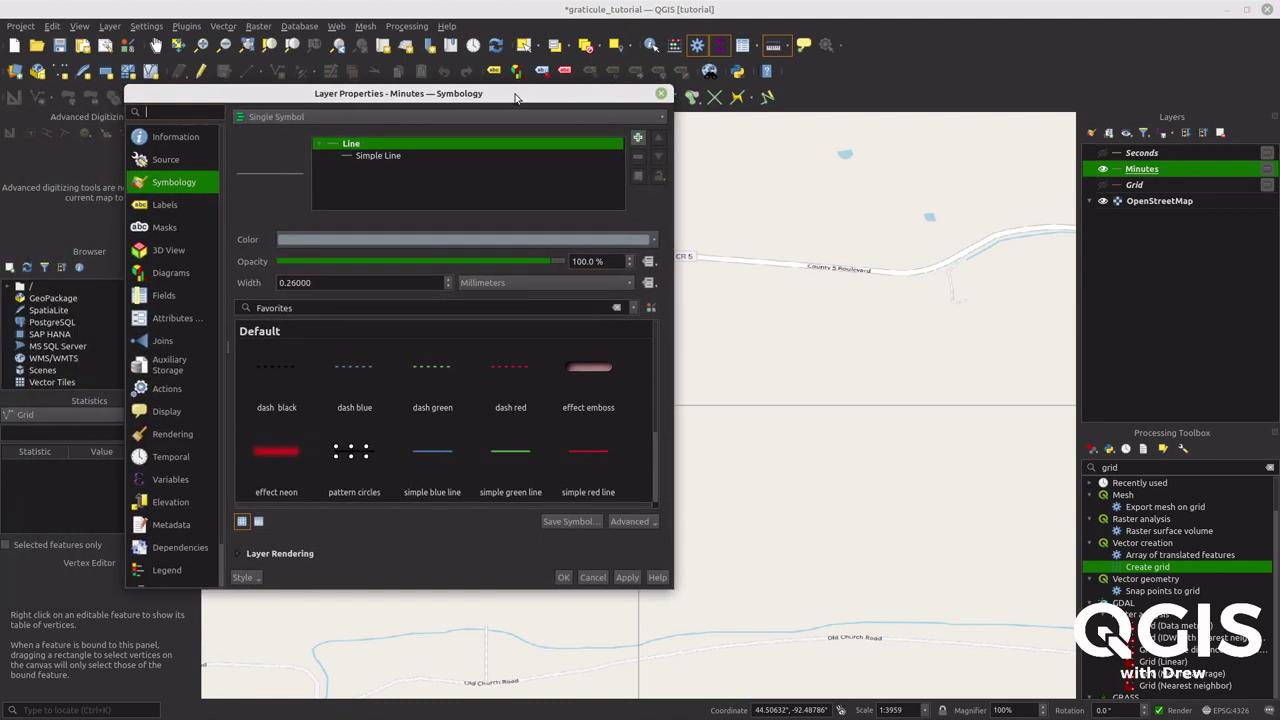
{"action": "left_click", "coordinate": [168, 204]}
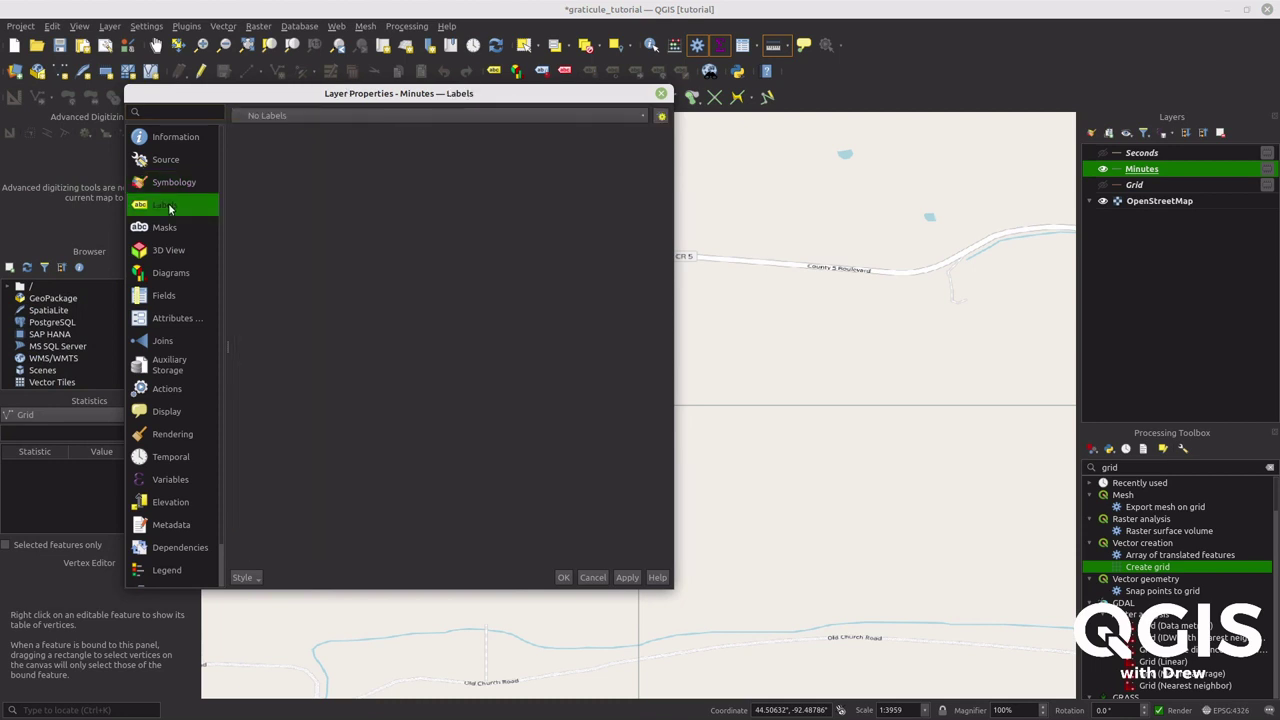
{"action": "left_click", "coordinate": [261, 115]}
{"action": "left_click", "coordinate": [279, 144]}
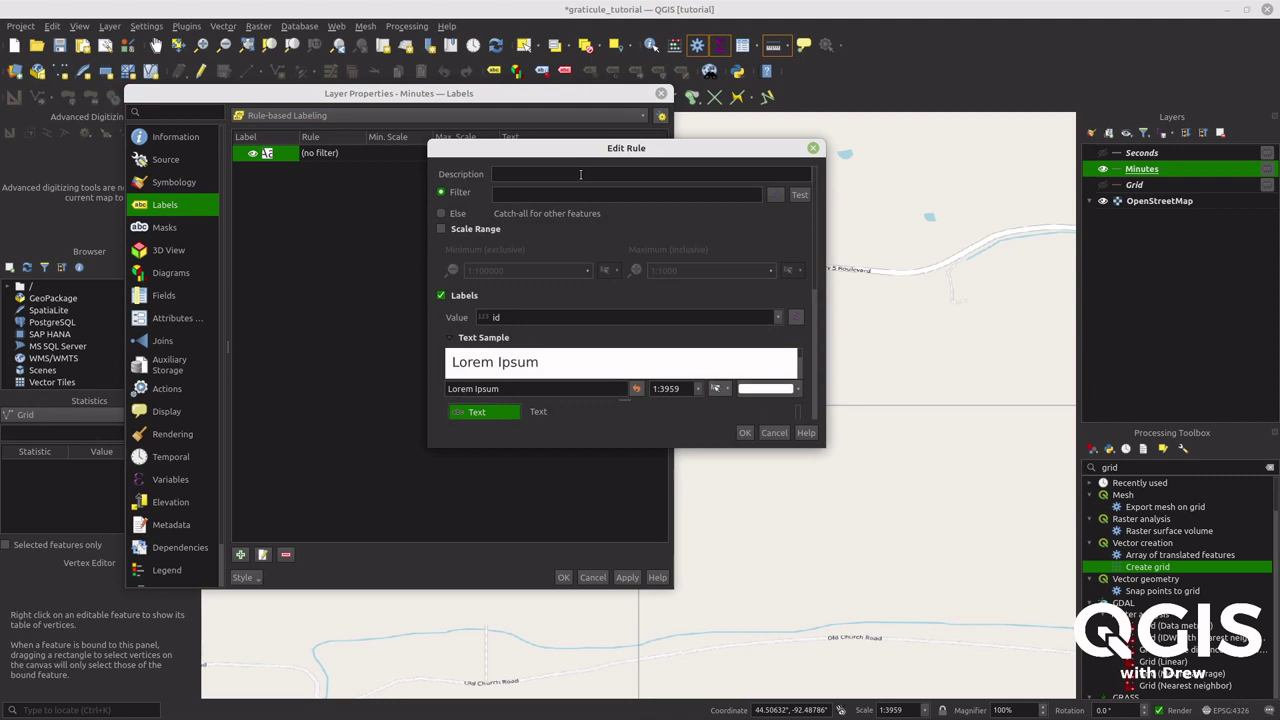
Describe the first label rule as long and give it the filter expression "left" = "right".
{"action": "type", "text": "long"}
{"action": "left_click", "coordinate": [772, 195]}
{"action": "left_click", "coordinate": [555, 442]}
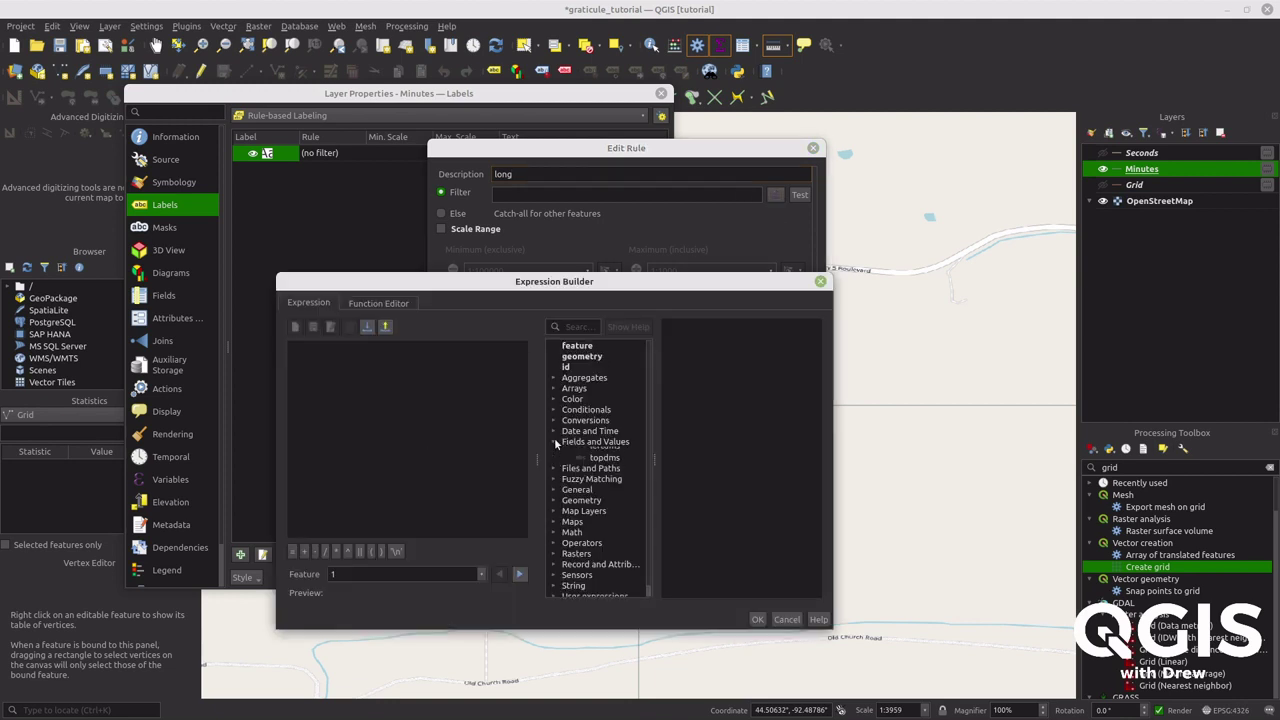
{"action": "scroll", "coordinate": [649, 436], "scroll_direction": "down", "scroll_amount": 2}
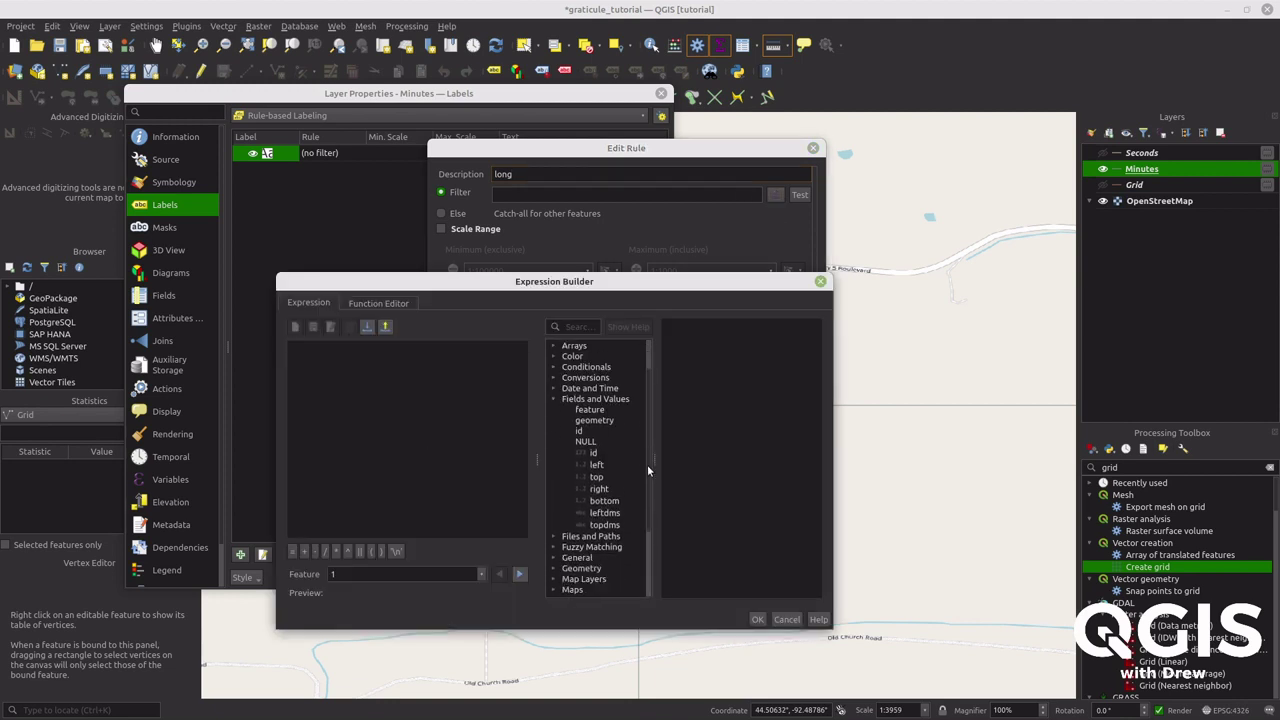
{"action": "left_click", "coordinate": [592, 466]}
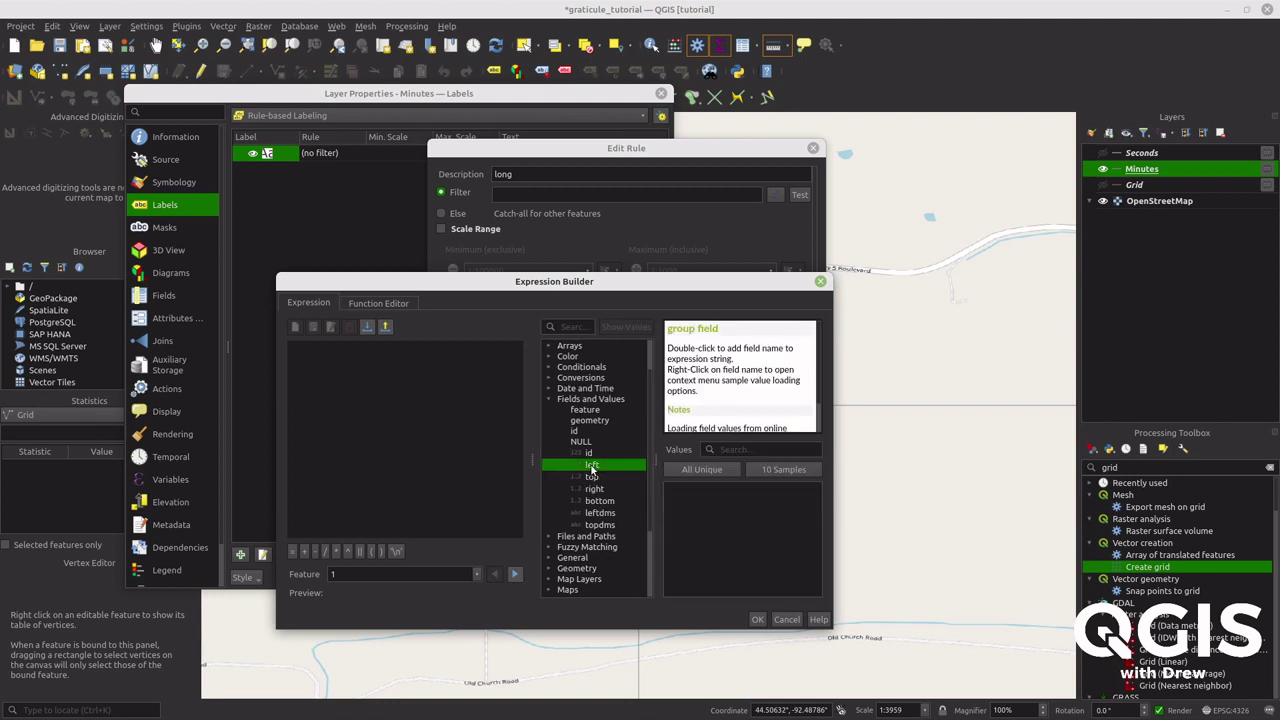
{"action": "double_click", "coordinate": [592, 466]}
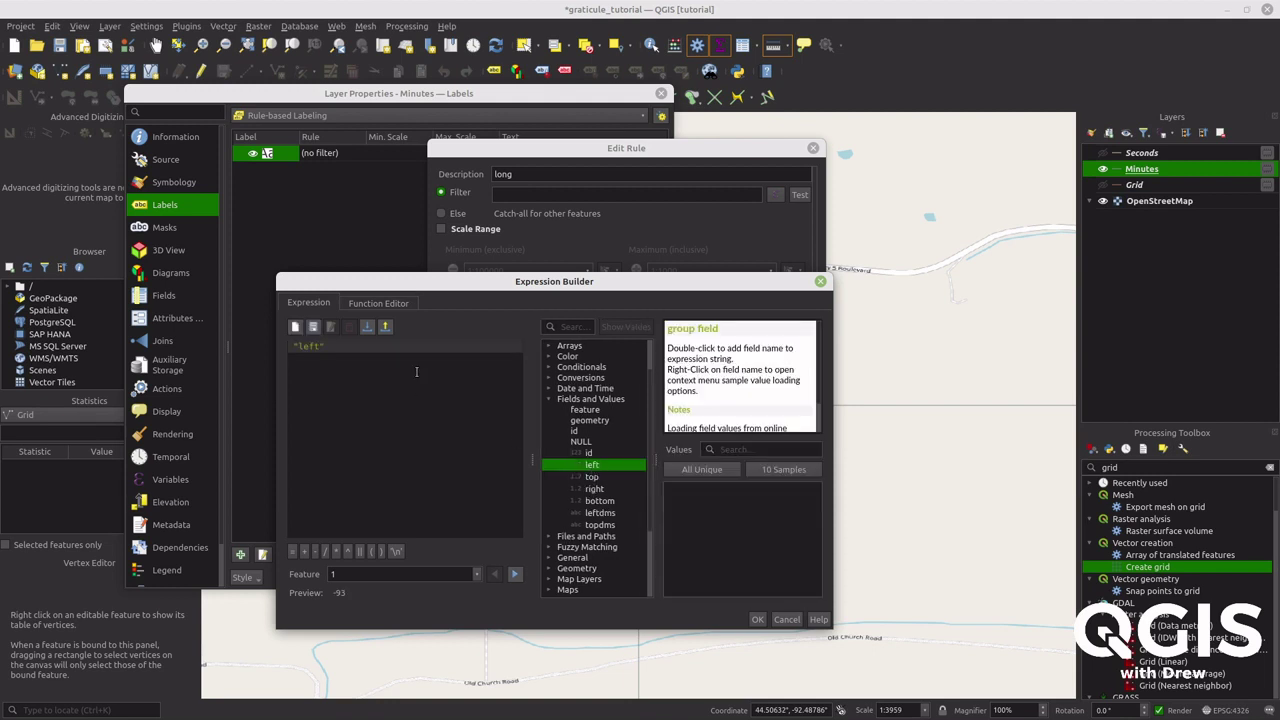
{"action": "type", "text": "-"}
{"action": "double_click", "coordinate": [606, 488]}
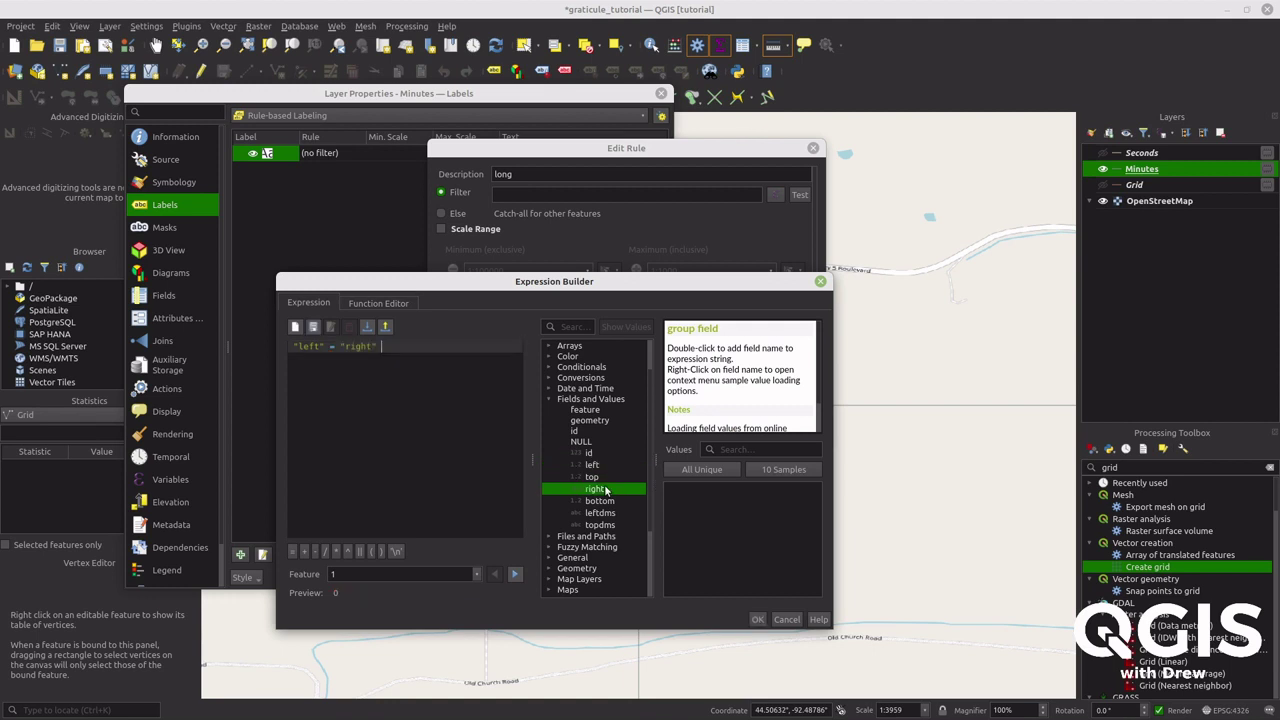
{"action": "left_click", "coordinate": [757, 620]}
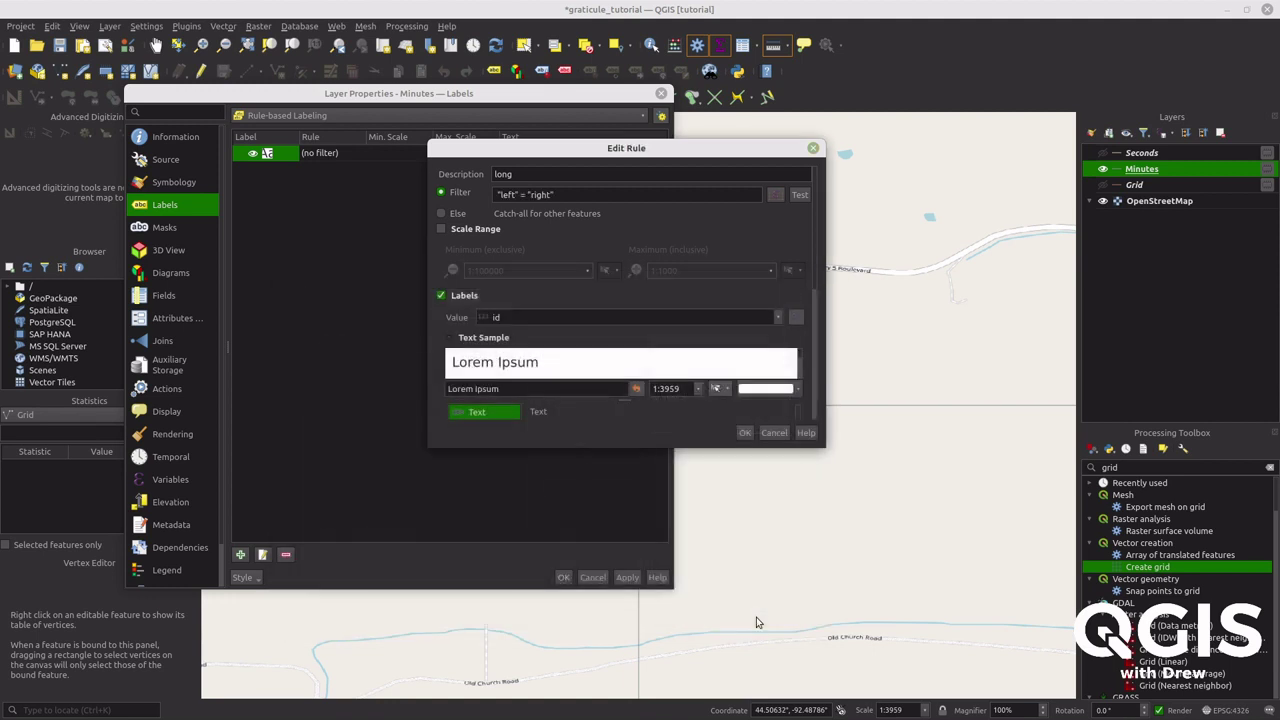
Use the leftdms field as the label value of the long rule and accept the rule.
{"action": "left_click", "coordinate": [778, 318]}
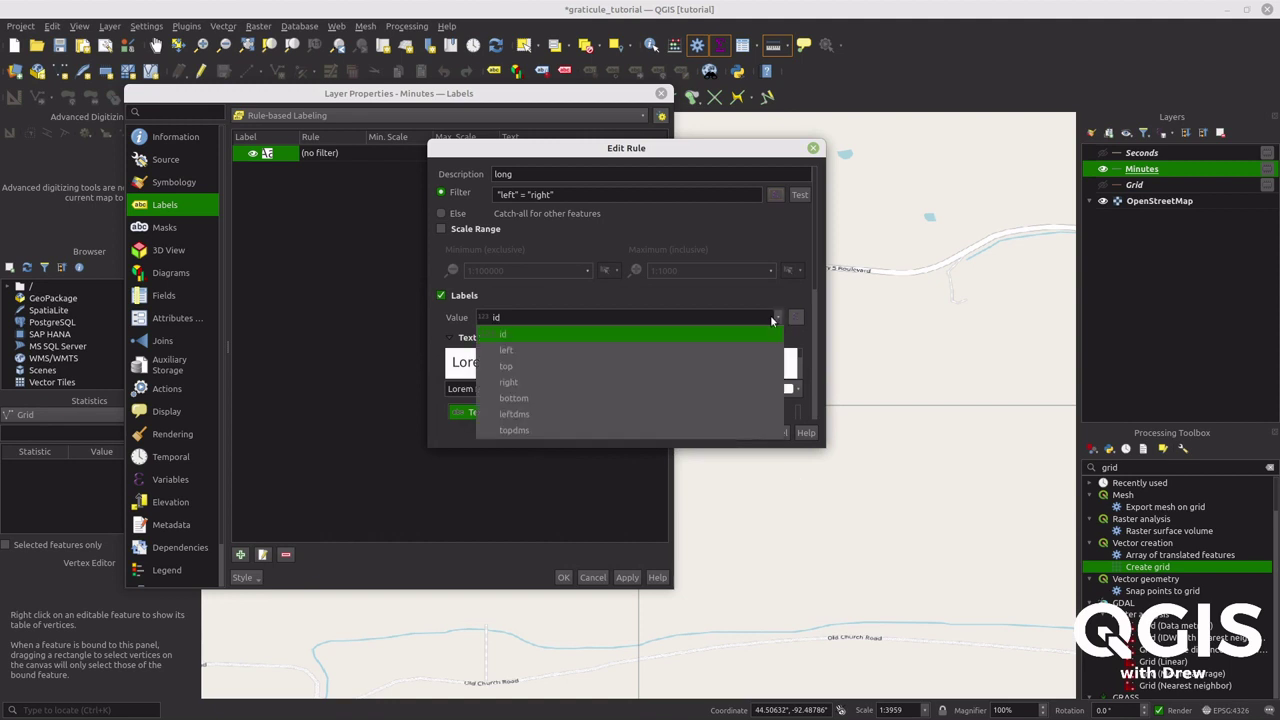
{"action": "left_click", "coordinate": [535, 414]}
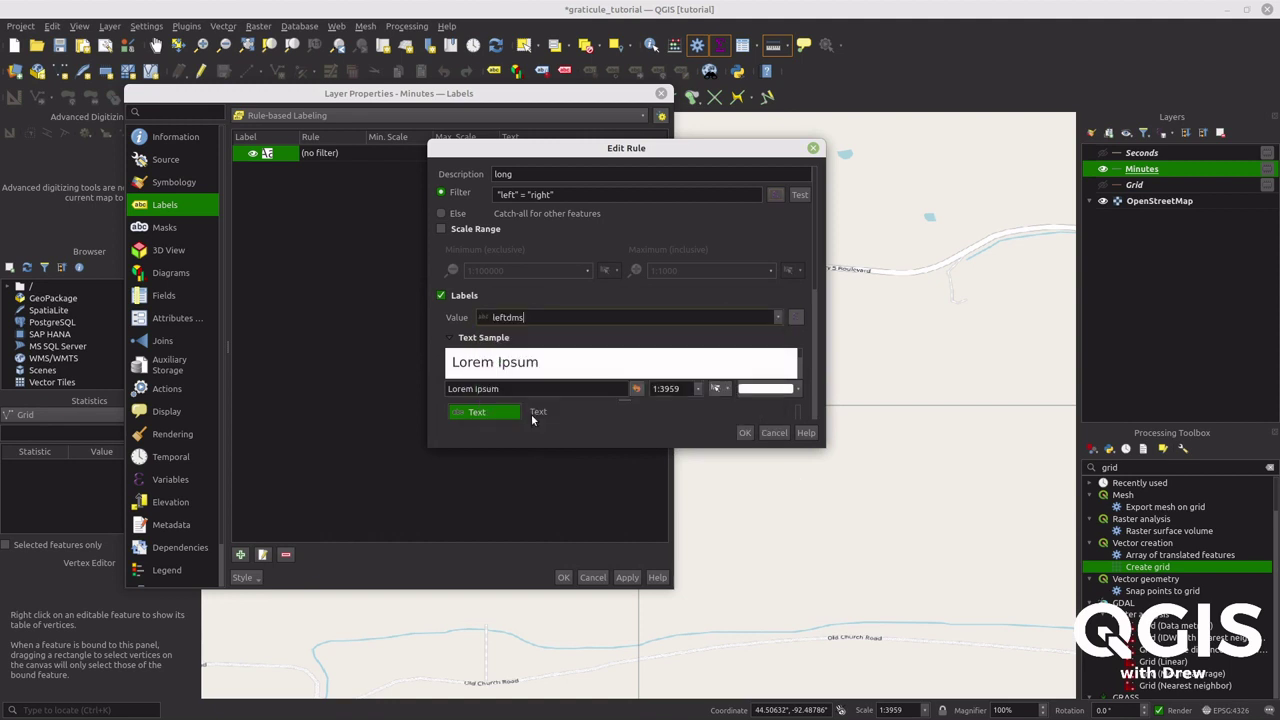
{"action": "left_click", "coordinate": [745, 432]}
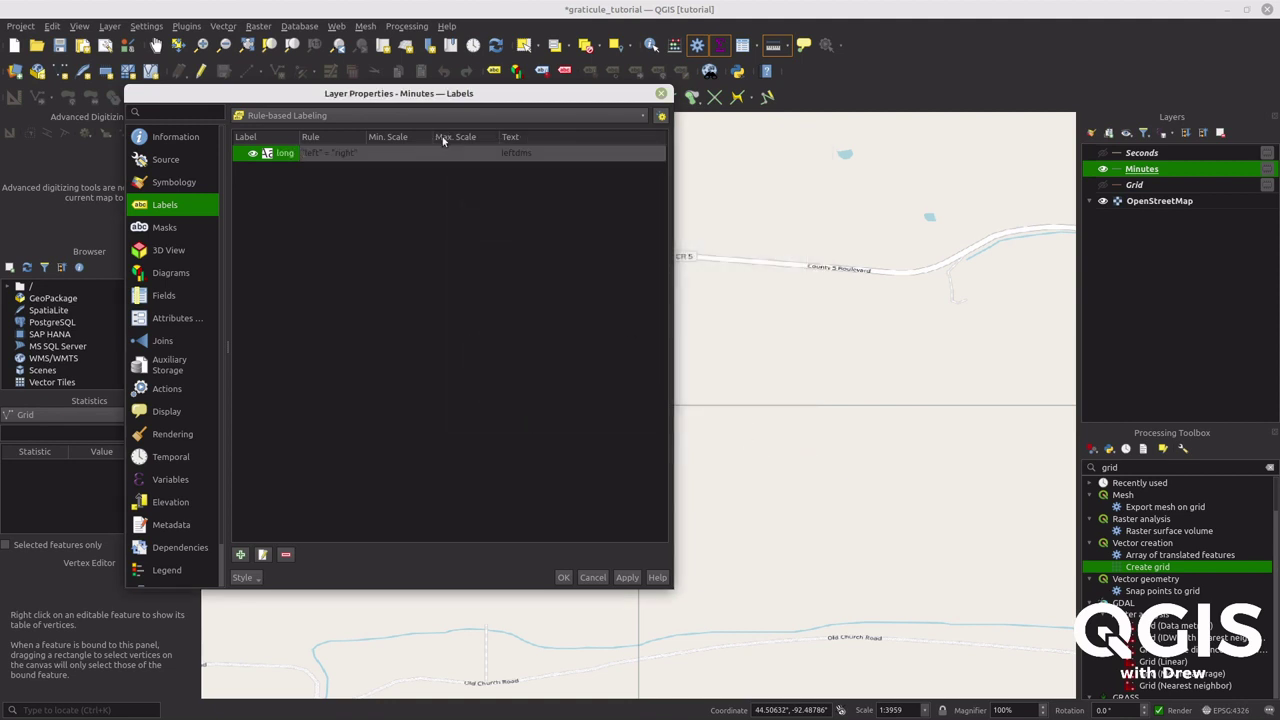
Add a second label rule described as lat with the filter expression "top" = "bottom".
{"action": "left_click", "coordinate": [240, 554]}
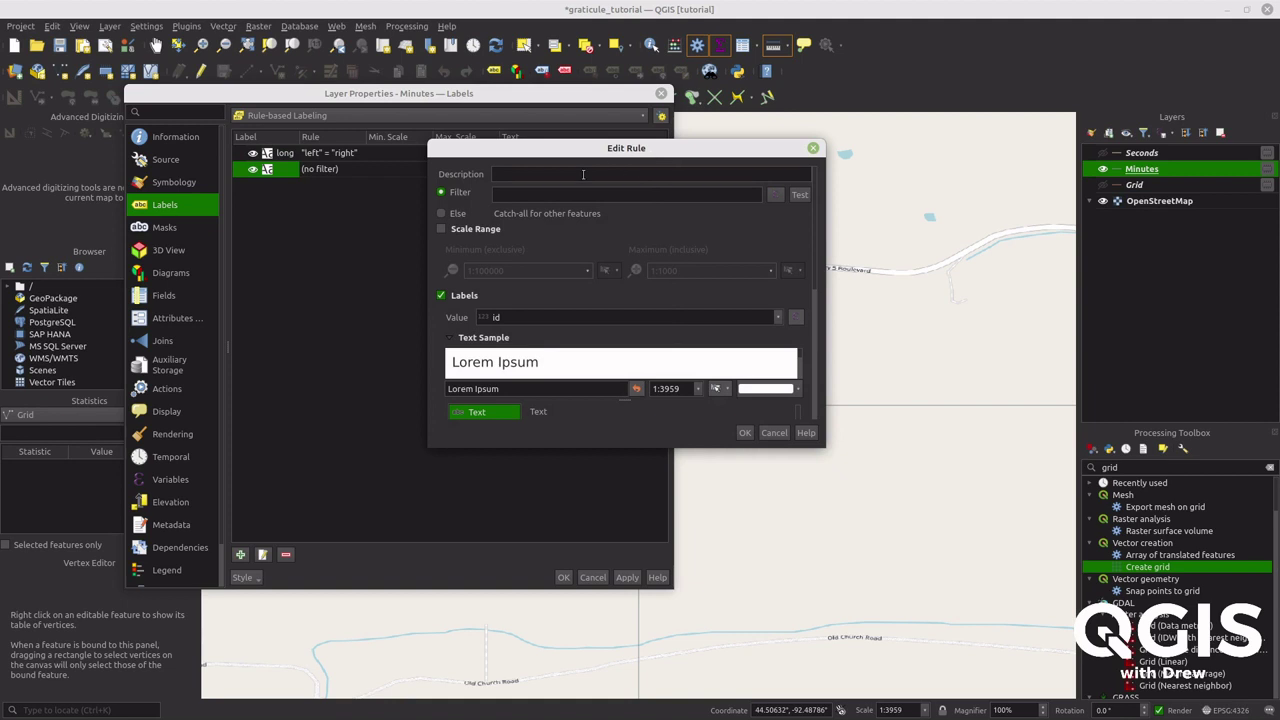
{"action": "type", "text": "latit"}
{"action": "key", "text": "BackSpace"}
{"action": "left_click", "coordinate": [775, 195]}
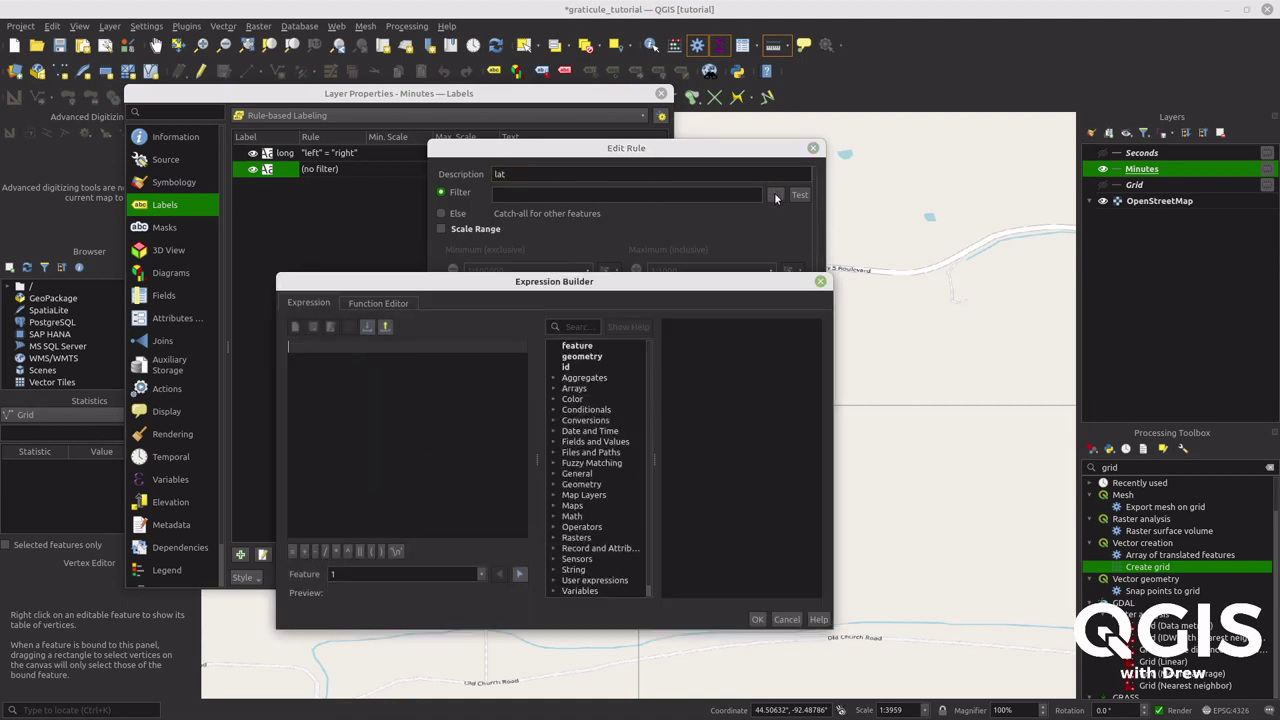
{"action": "left_click", "coordinate": [553, 442]}
{"action": "double_click", "coordinate": [593, 520]}
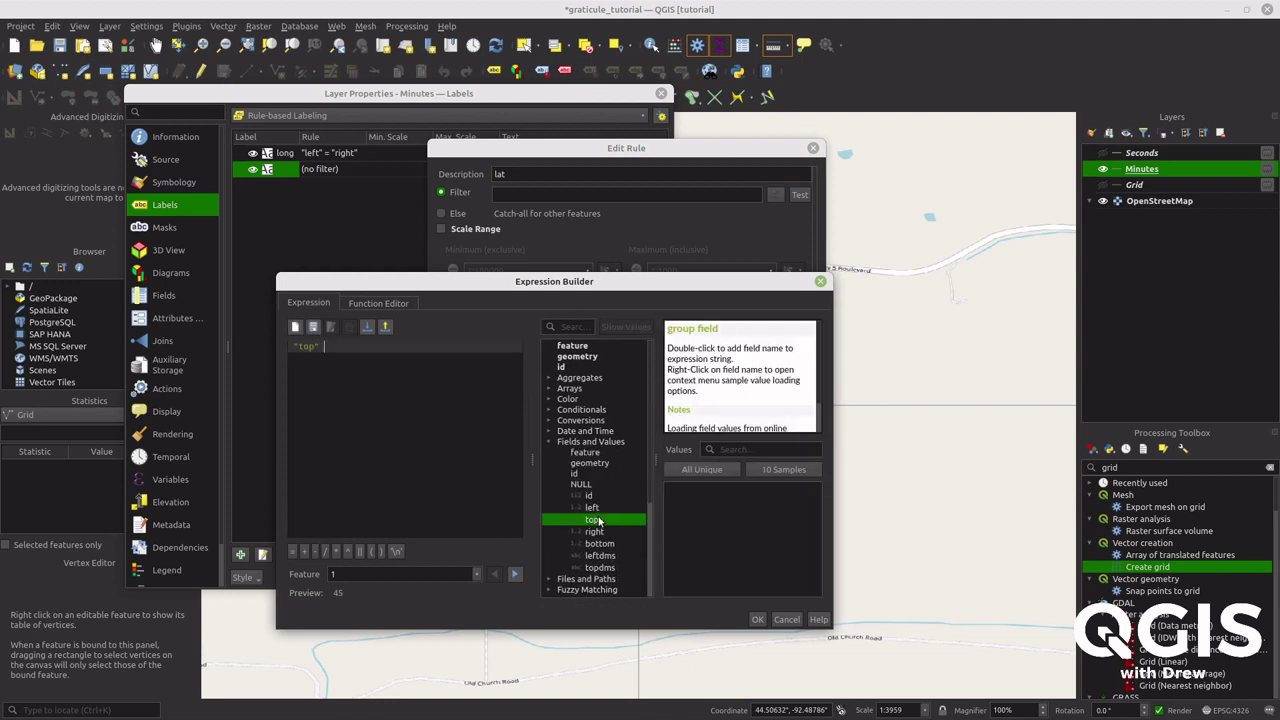
{"action": "type", "text": "="}
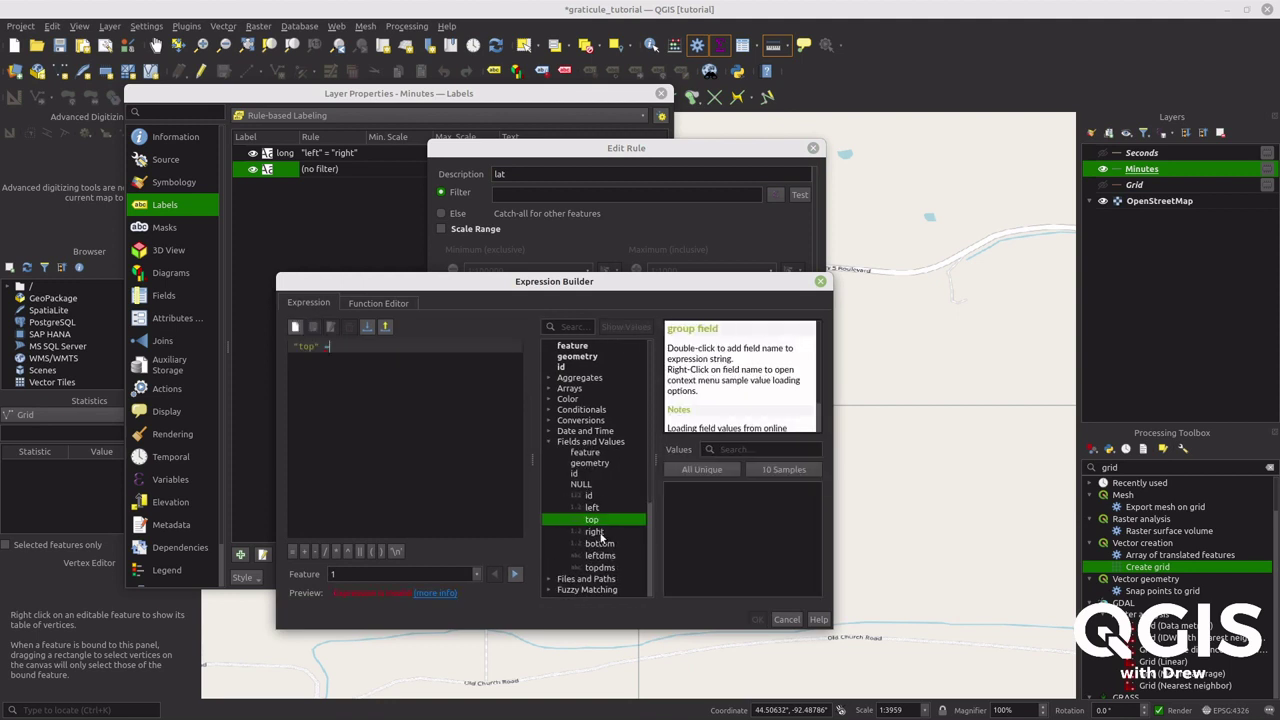
{"action": "double_click", "coordinate": [600, 543]}
{"action": "left_click", "coordinate": [757, 619]}
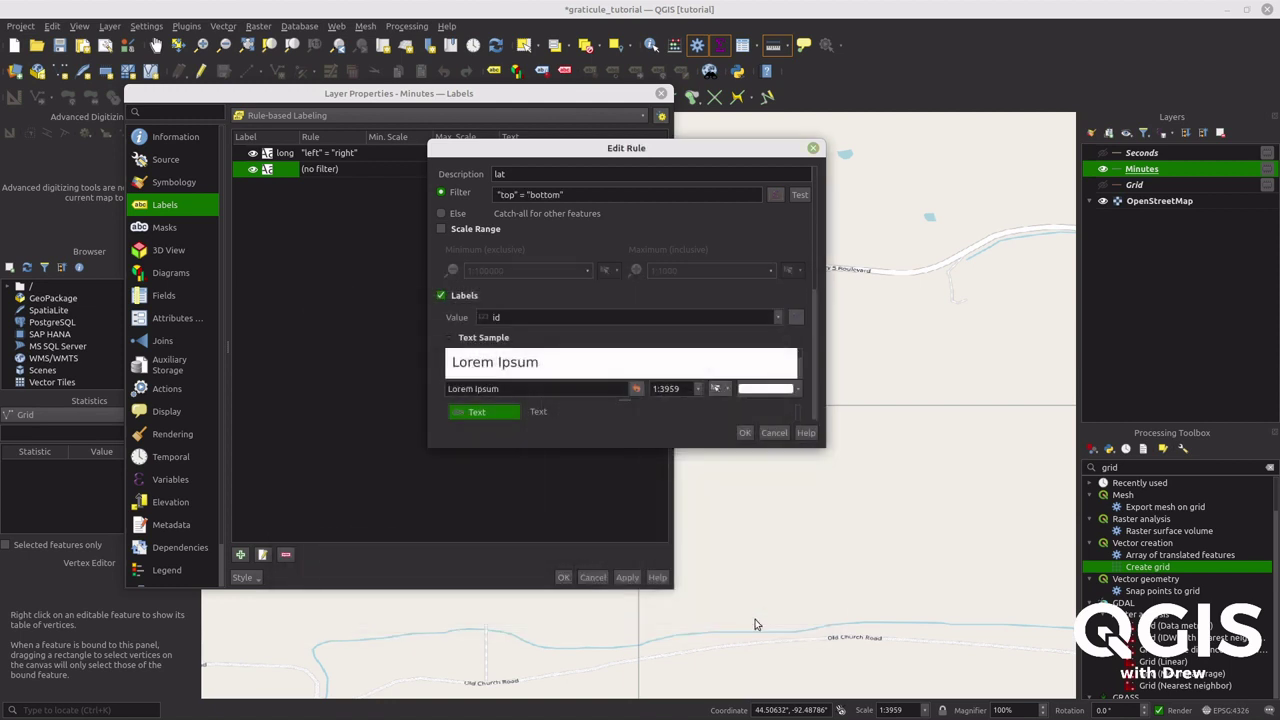
Use the topdms field as the lat rule's label value, apply the labeling and close the layer properties.
{"action": "left_click", "coordinate": [778, 317]}
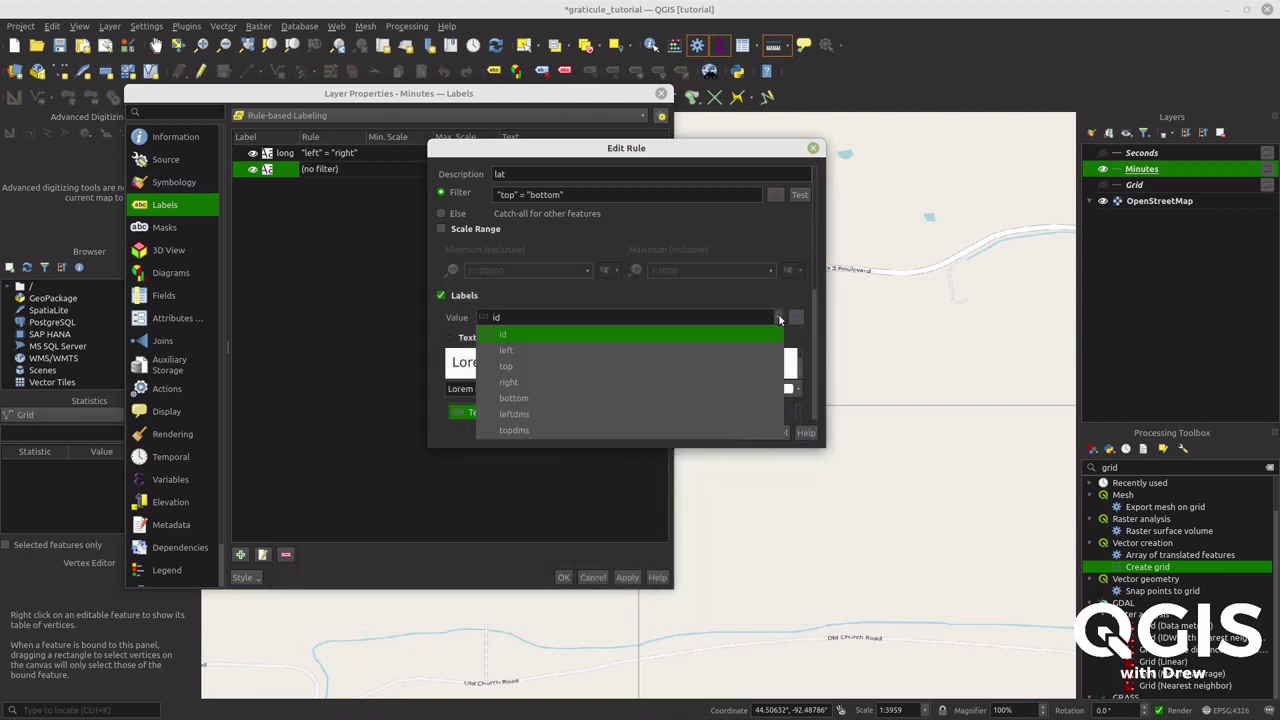
{"action": "left_click", "coordinate": [514, 430]}
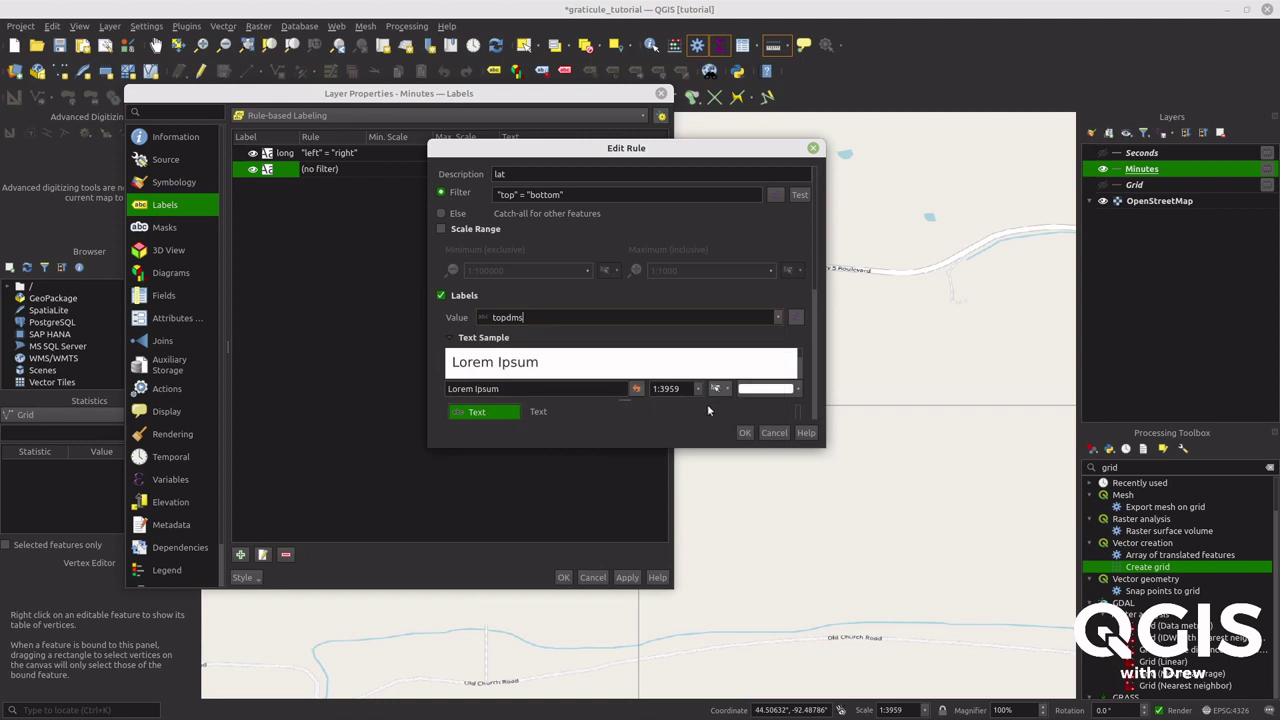
{"action": "left_click", "coordinate": [743, 432]}
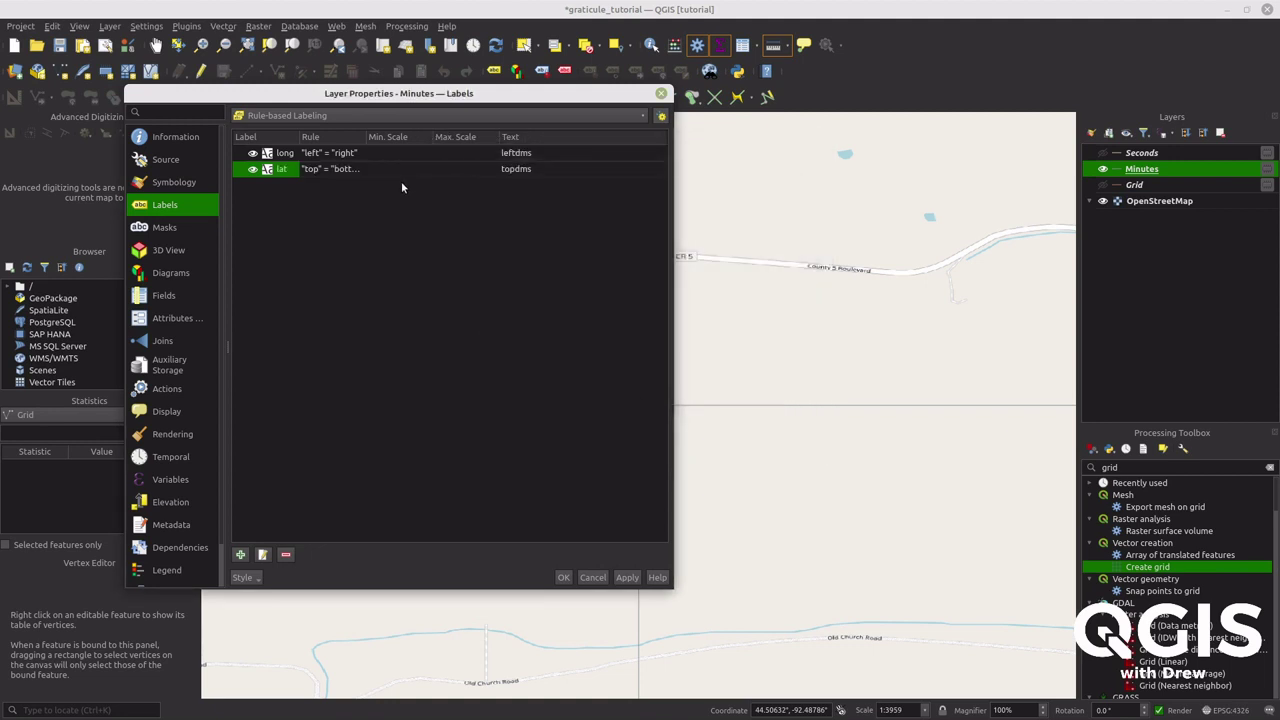
{"action": "left_click", "coordinate": [626, 577]}
{"action": "left_click_drag", "start_coordinate": [549, 97], "coordinate": [320, 79]}
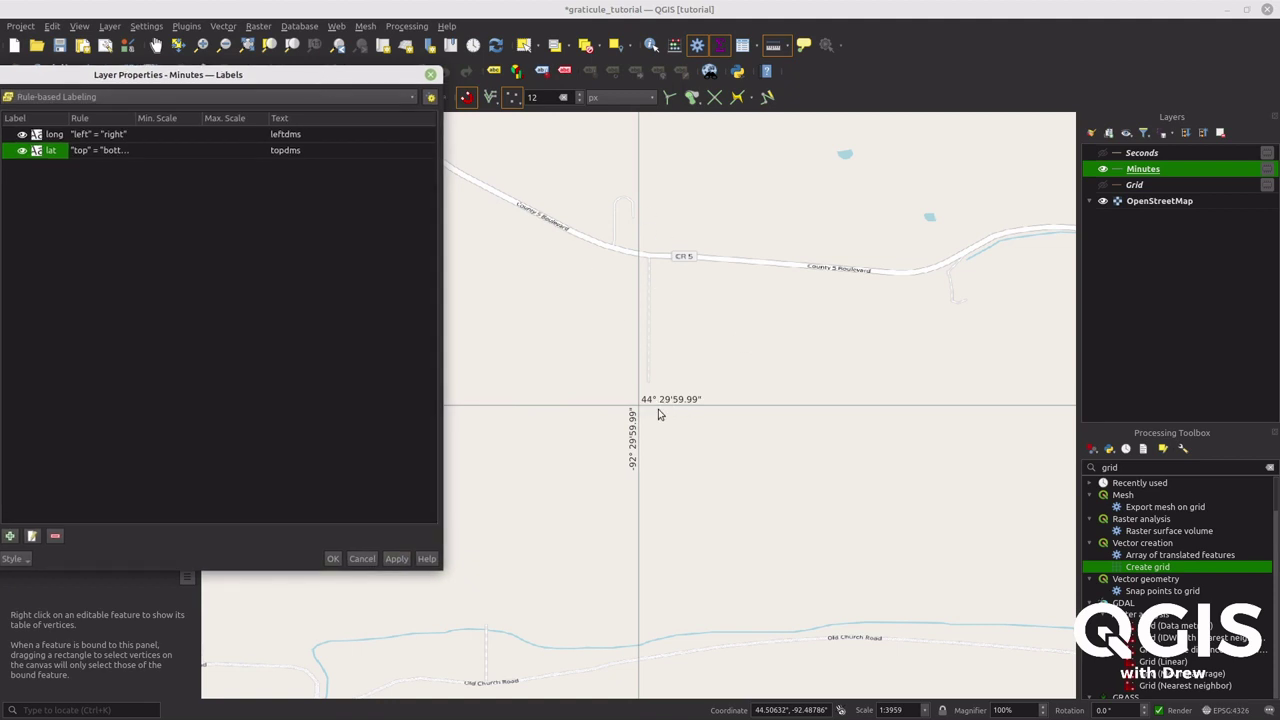
{"action": "left_click_drag", "start_coordinate": [355, 77], "coordinate": [440, 85]}
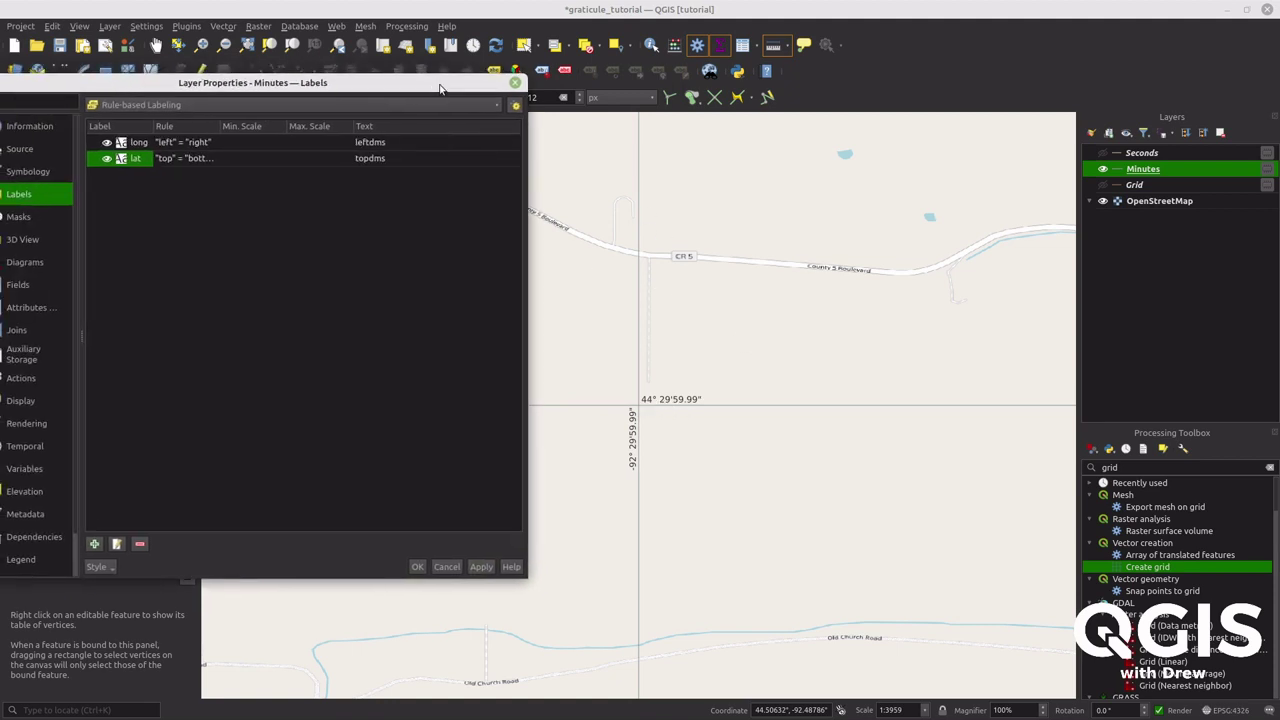
{"action": "left_click", "coordinate": [515, 86]}
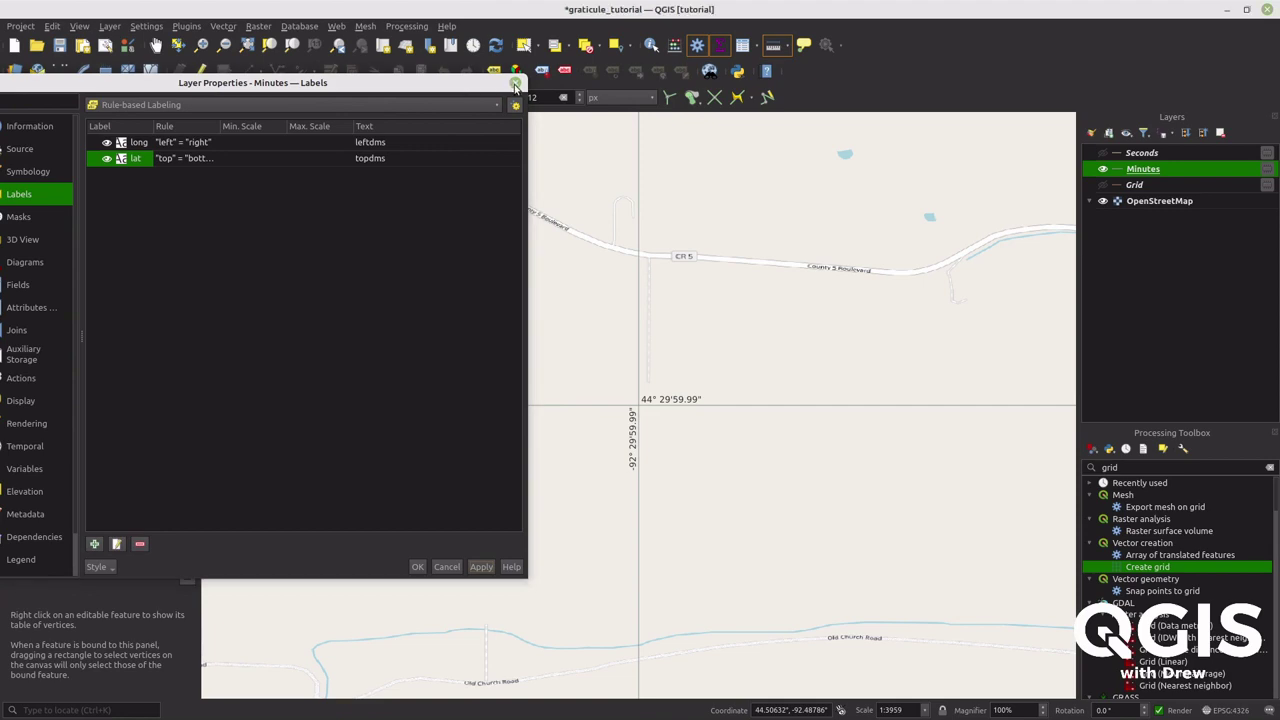
Examine the latitude and longitude labels along the Minutes grid lines at smaller map scales.
{"action": "scroll", "coordinate": [613, 295], "scroll_direction": "down", "scroll_amount": 1}
{"action": "scroll", "coordinate": [612, 295], "scroll_direction": "down", "scroll_amount": 1}
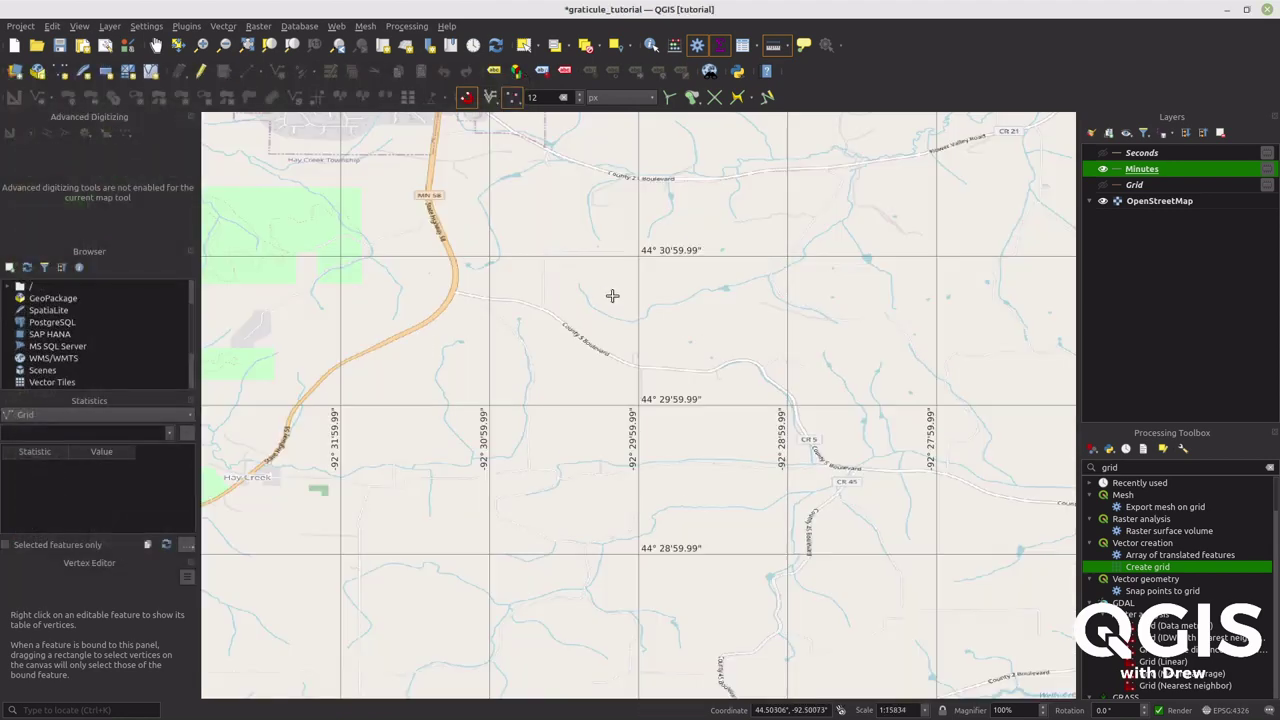
{"action": "scroll", "coordinate": [612, 295], "scroll_direction": "down", "scroll_amount": 1}
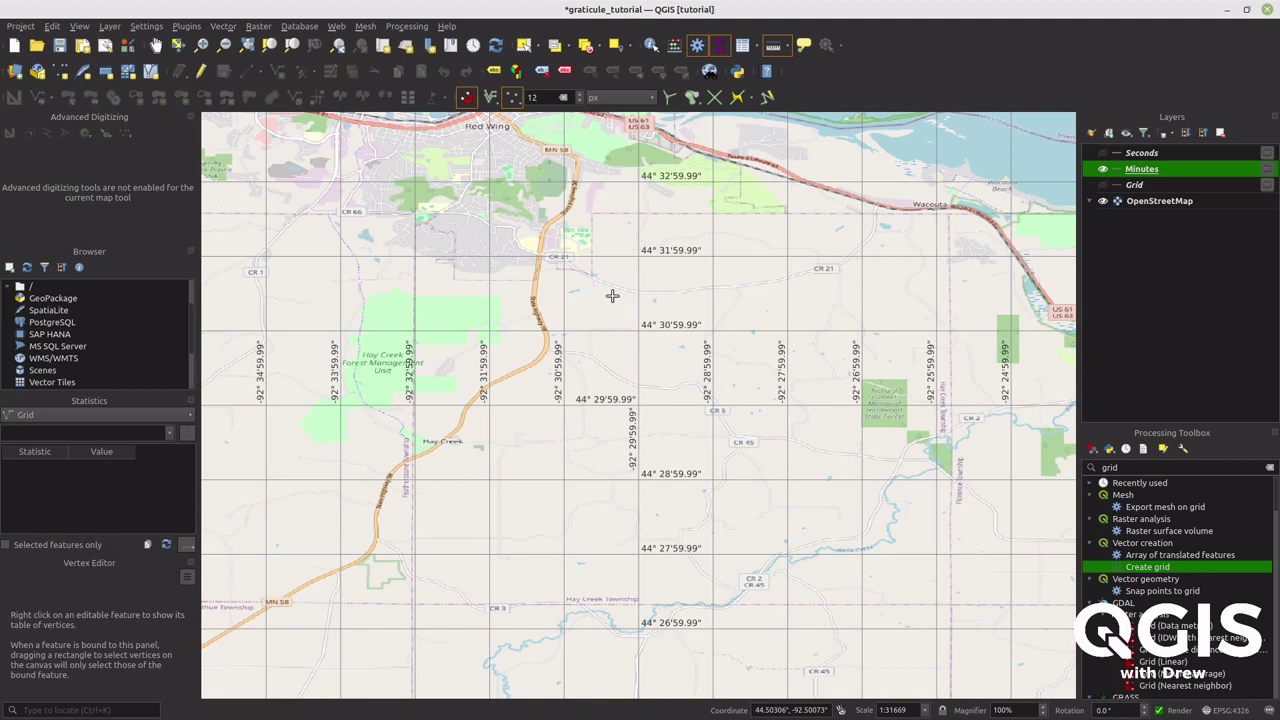
{"action": "left_click", "coordinate": [694, 426]}
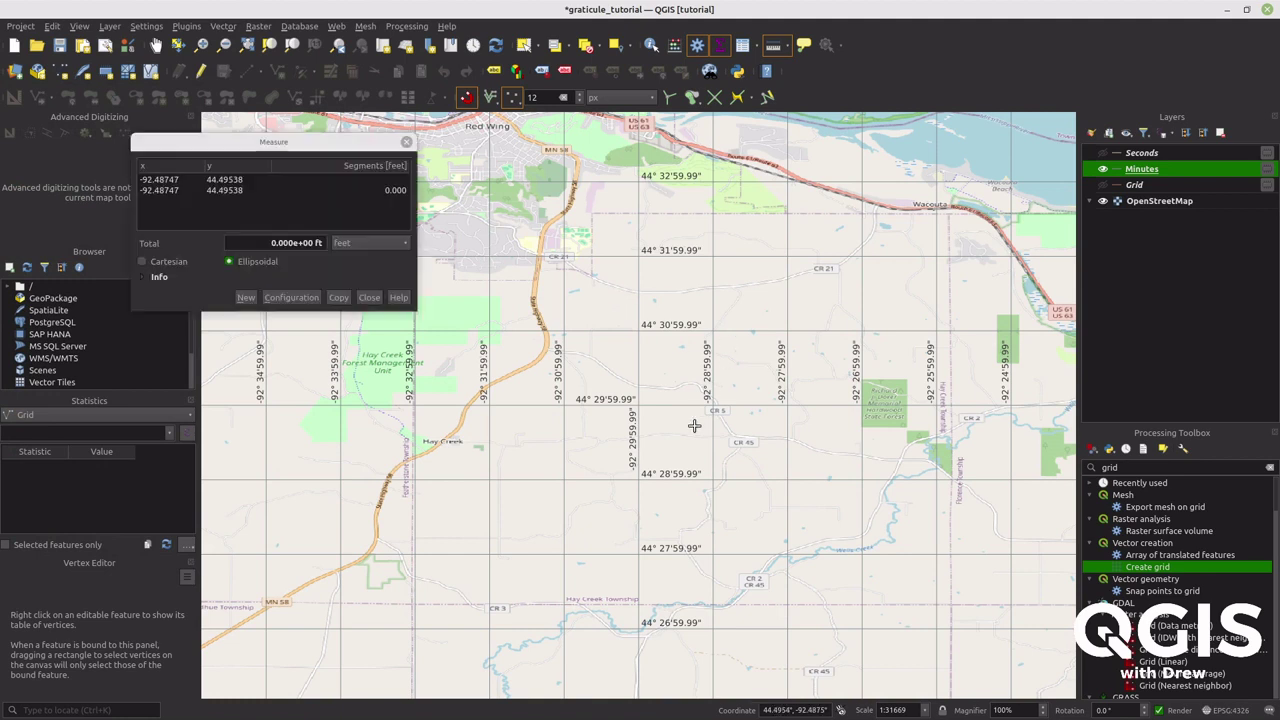
{"action": "left_click", "coordinate": [369, 297]}
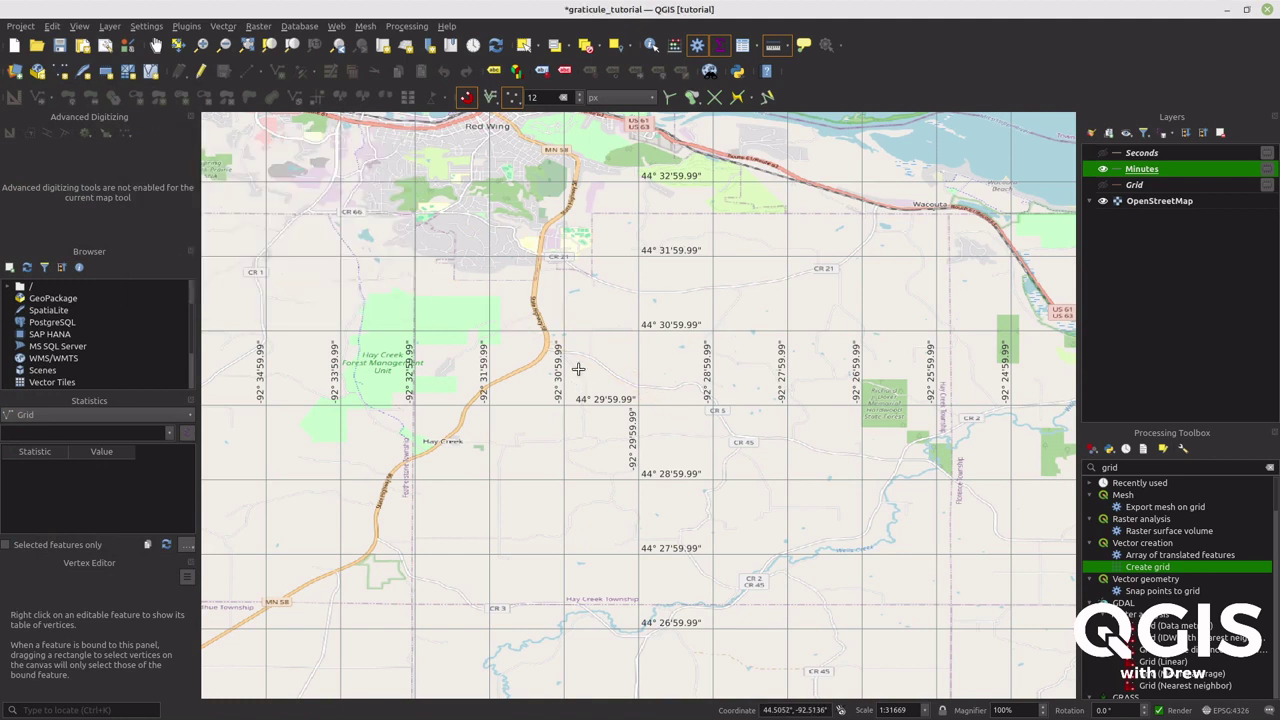